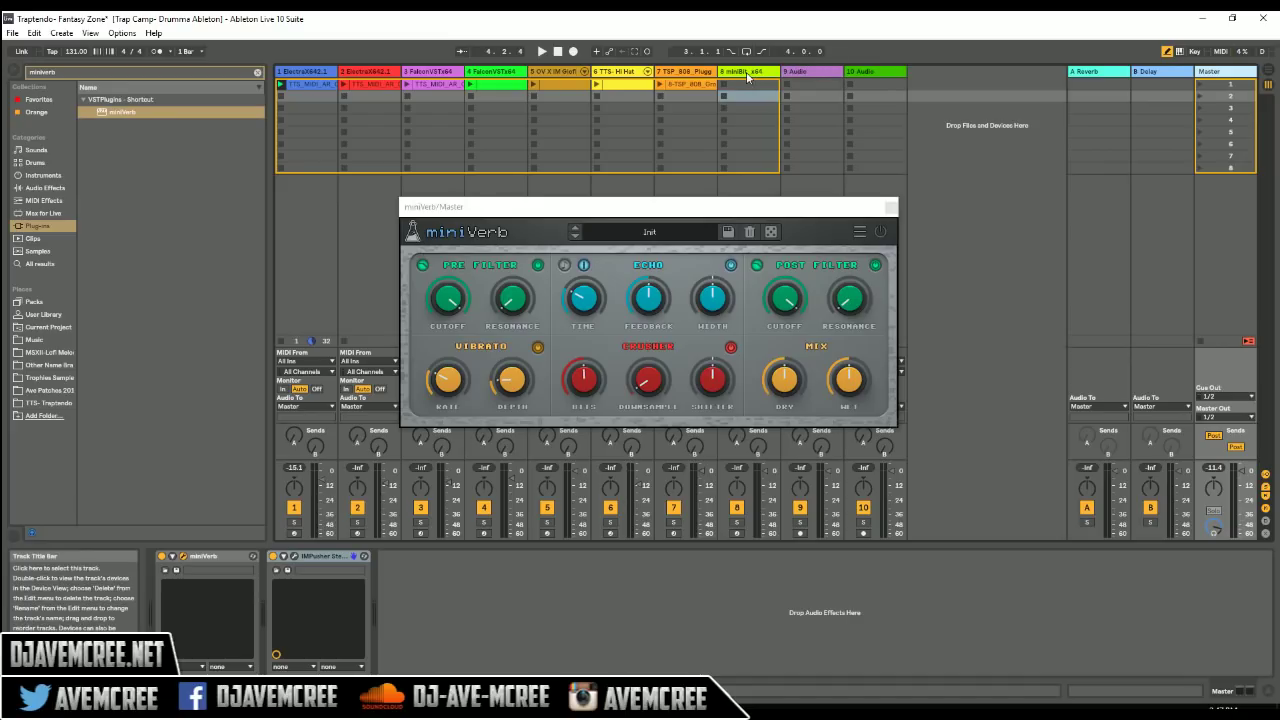
- View the miniBit synth on track 8, and play the first ElectraX track with its miniVerb effect
{"action": "left_click", "coordinate": [747, 77]}
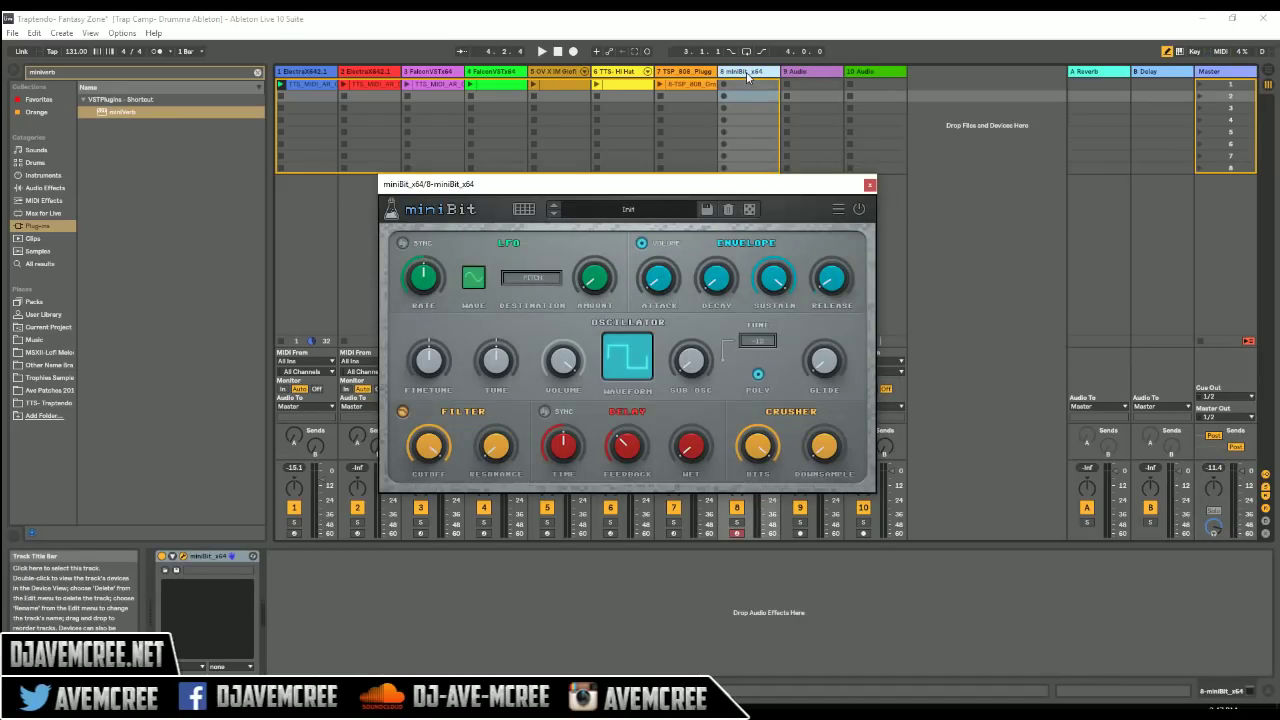
{"action": "left_click", "coordinate": [305, 75]}
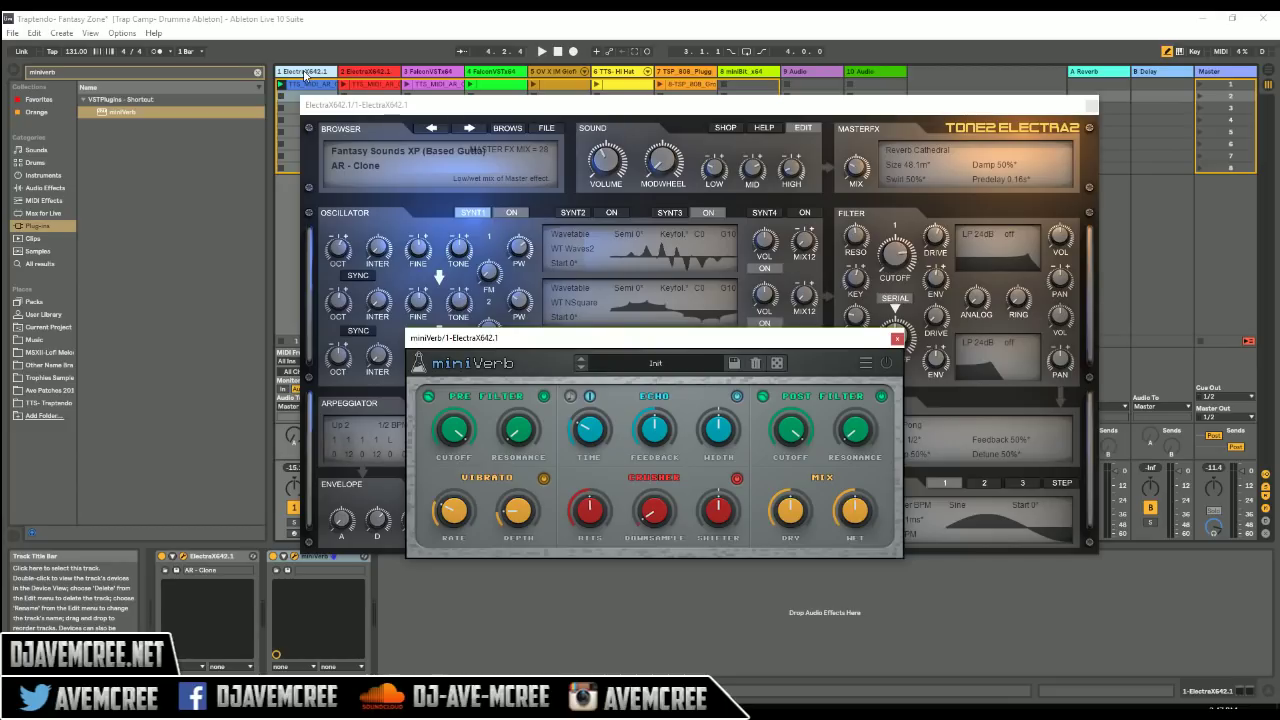
{"action": "key", "text": "space"}
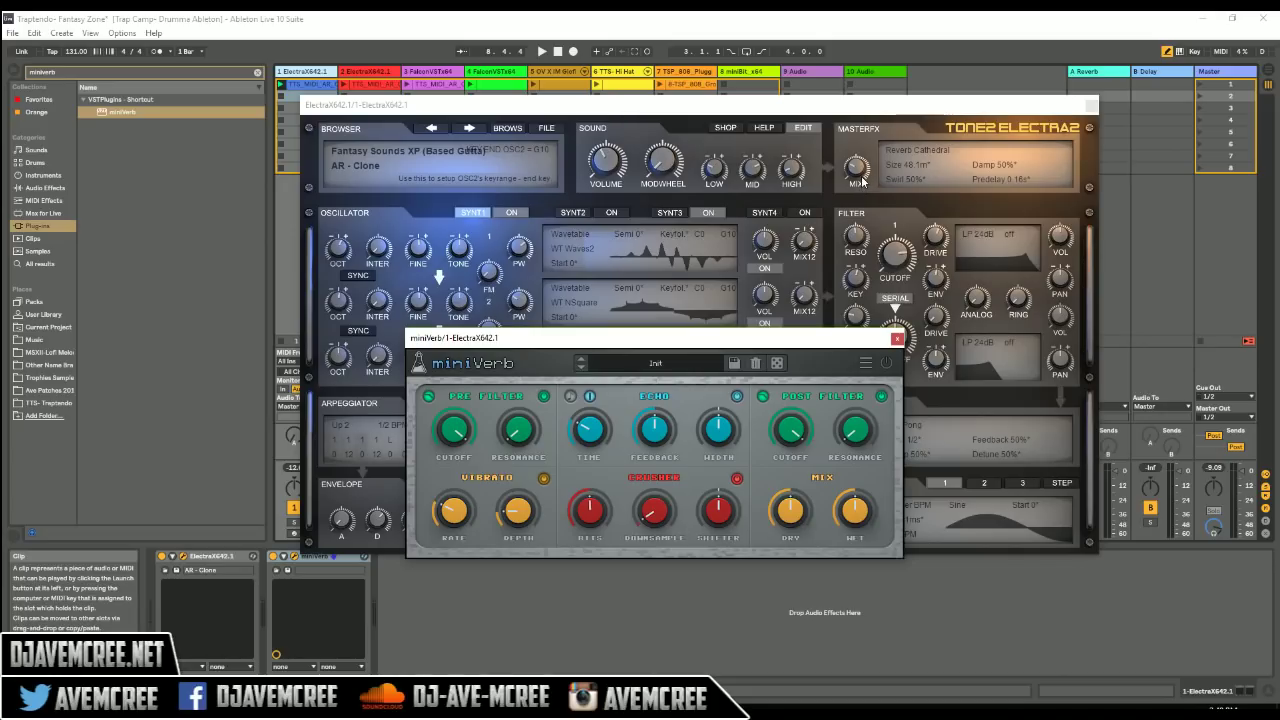
- Try ElectraX's Master FX mix, and bring the miniVerb window back in front of the synth, slightly repositioned
{"action": "left_click_drag", "start_coordinate": [862, 181], "coordinate": [867, 213]}
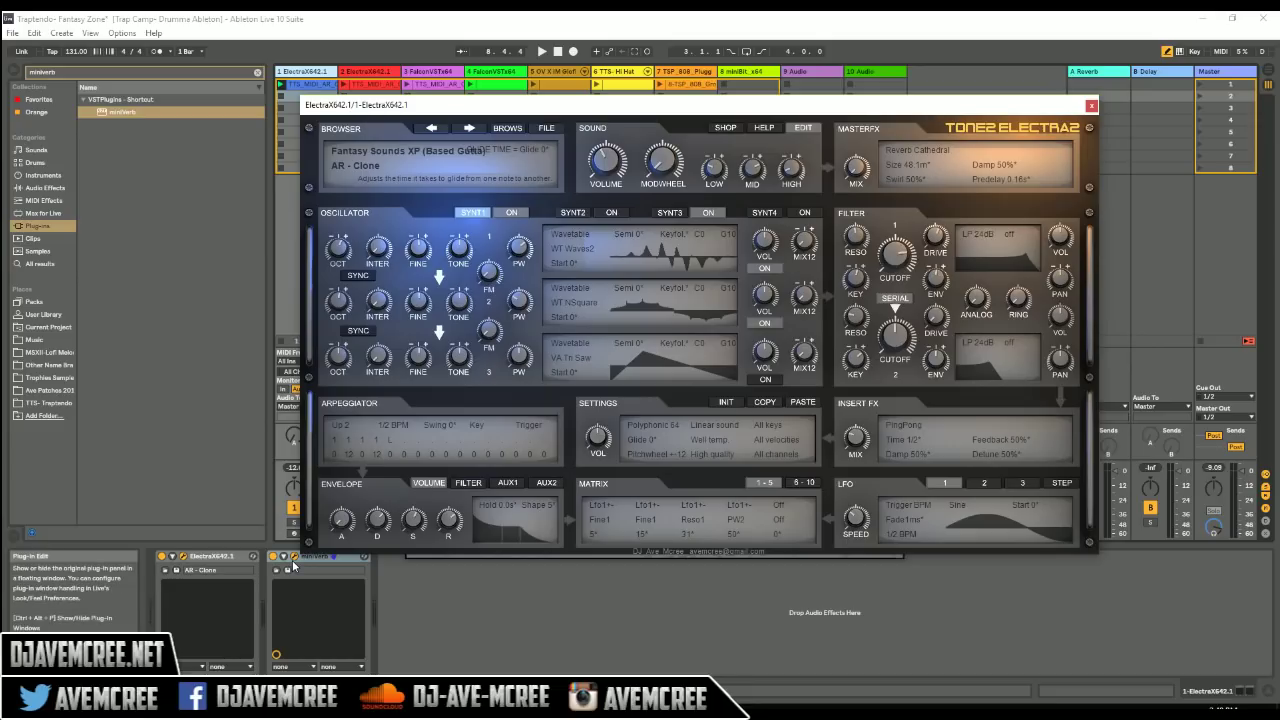
{"action": "left_click", "coordinate": [294, 566]}
{"action": "left_click", "coordinate": [294, 566]}
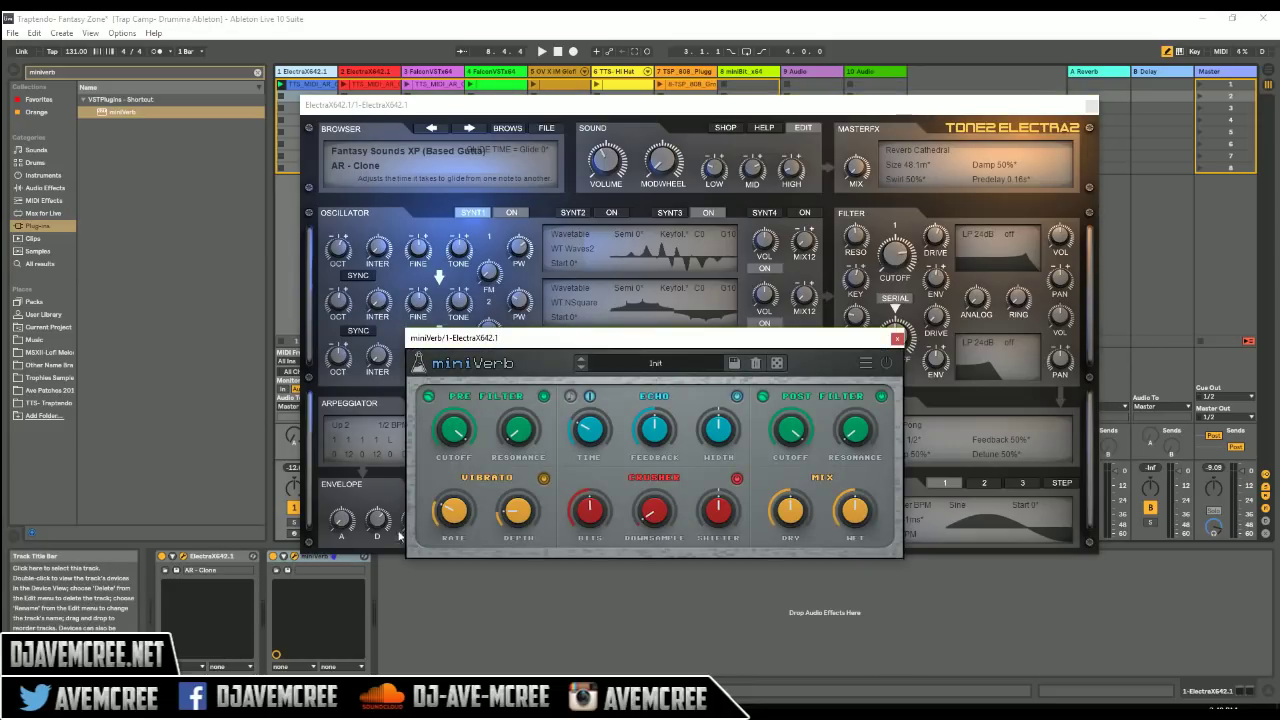
{"action": "left_click_drag", "start_coordinate": [611, 341], "coordinate": [652, 336]}
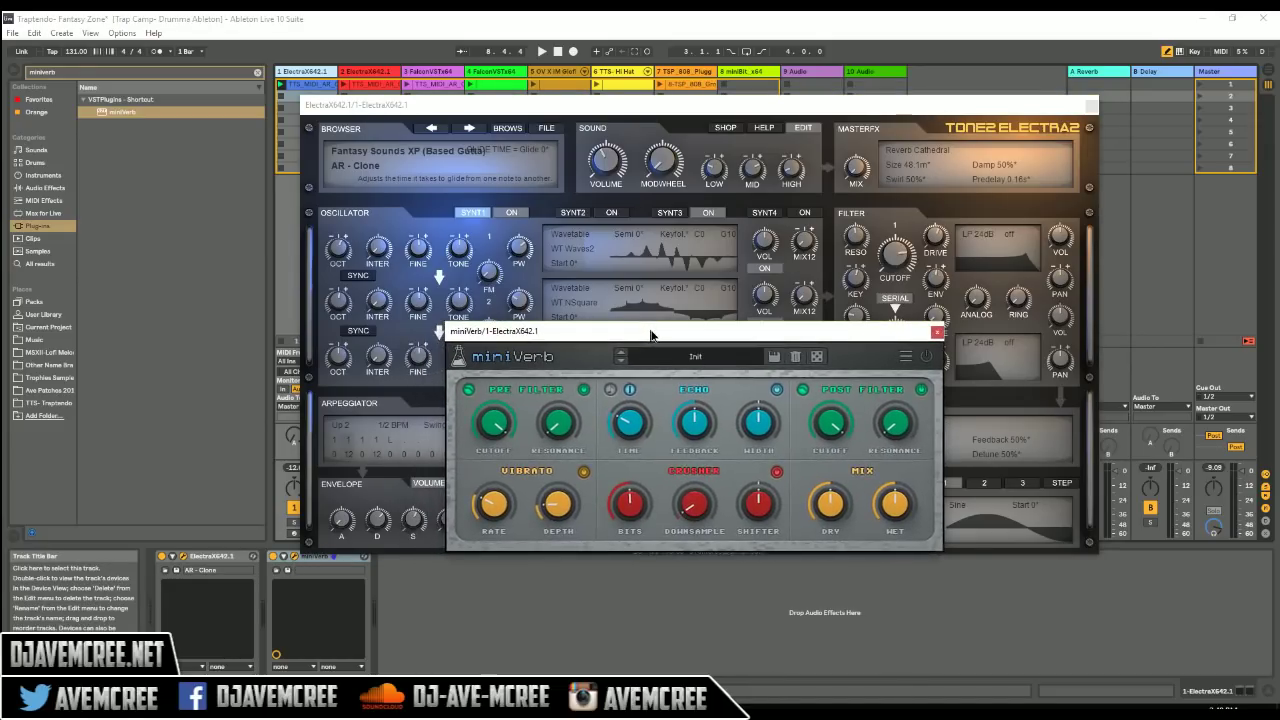
- Audition the ElectraX melody through miniVerb's Init preset by playing and stopping the loop several times
{"action": "key", "text": "space"}
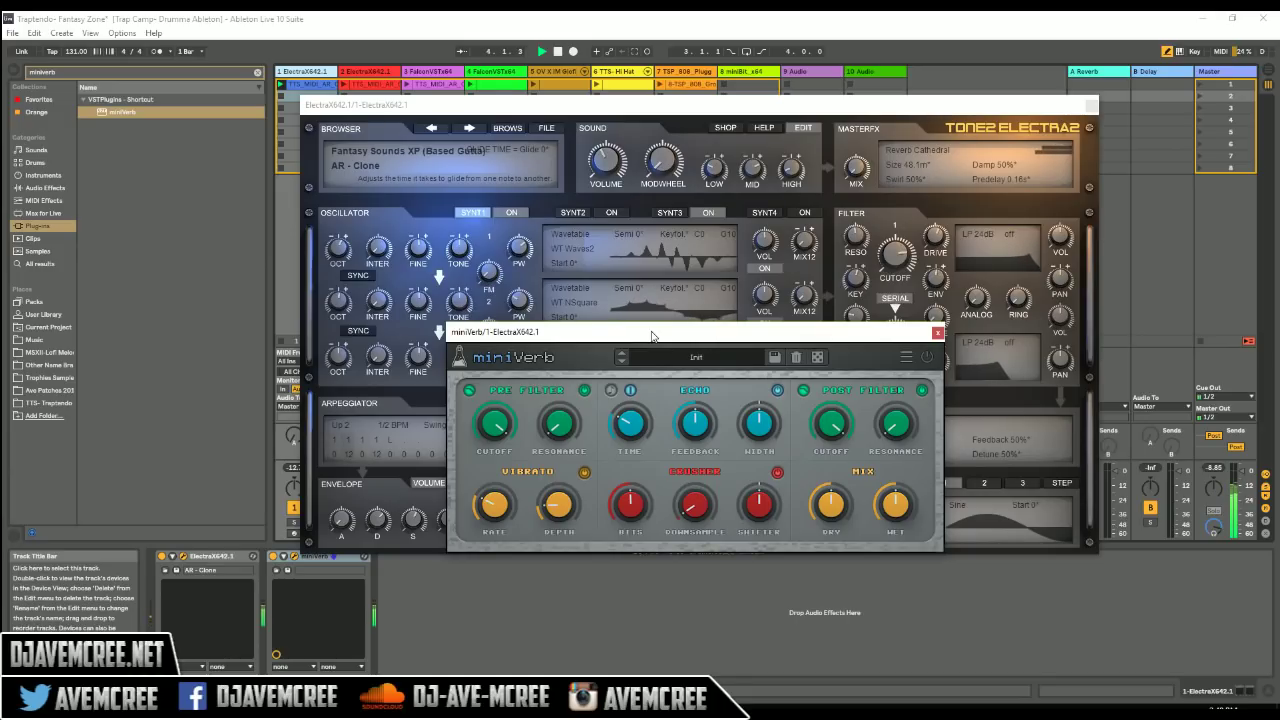
{"action": "key", "text": "space"}
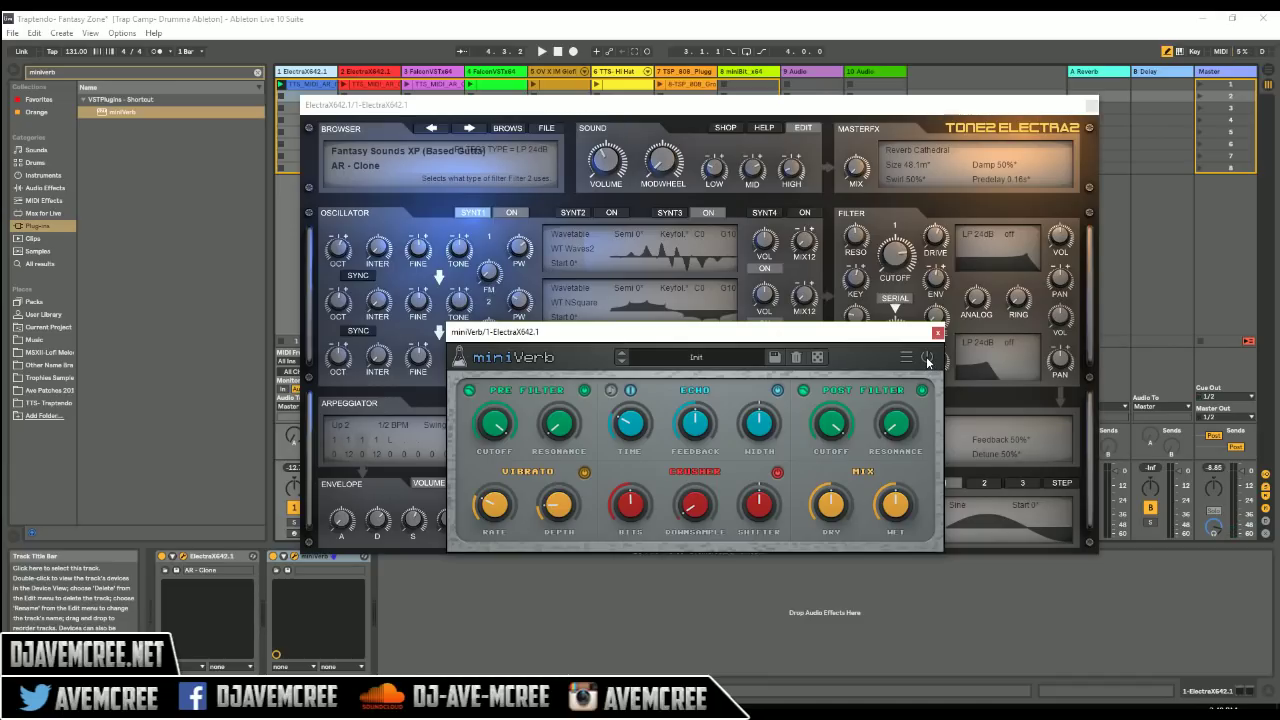
{"action": "key", "text": "space"}
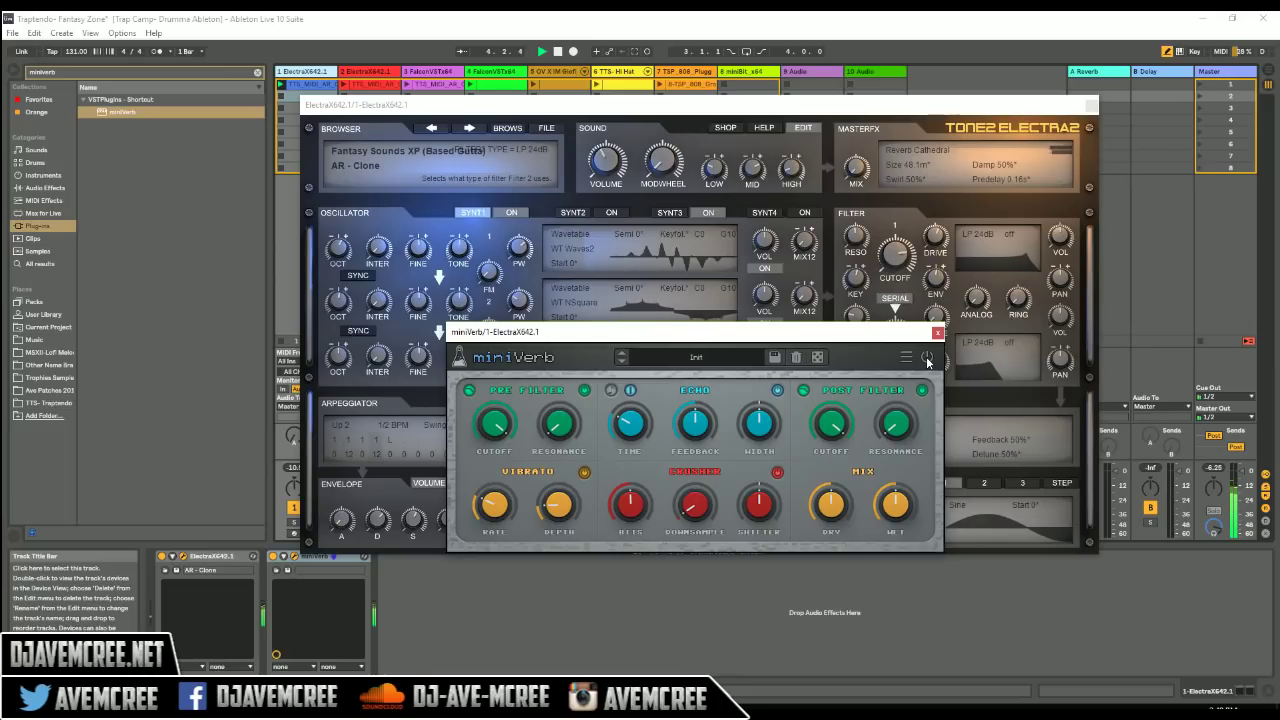
{"action": "key", "text": "space"}
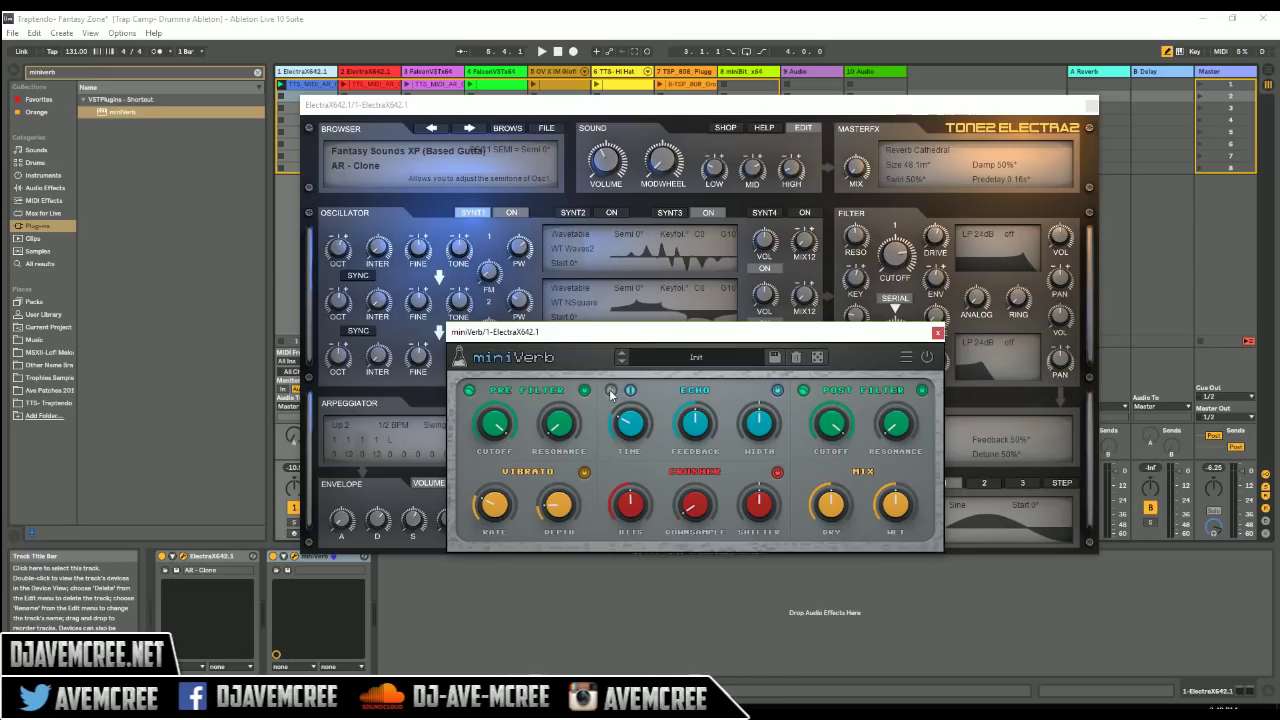
{"action": "key", "text": "space"}
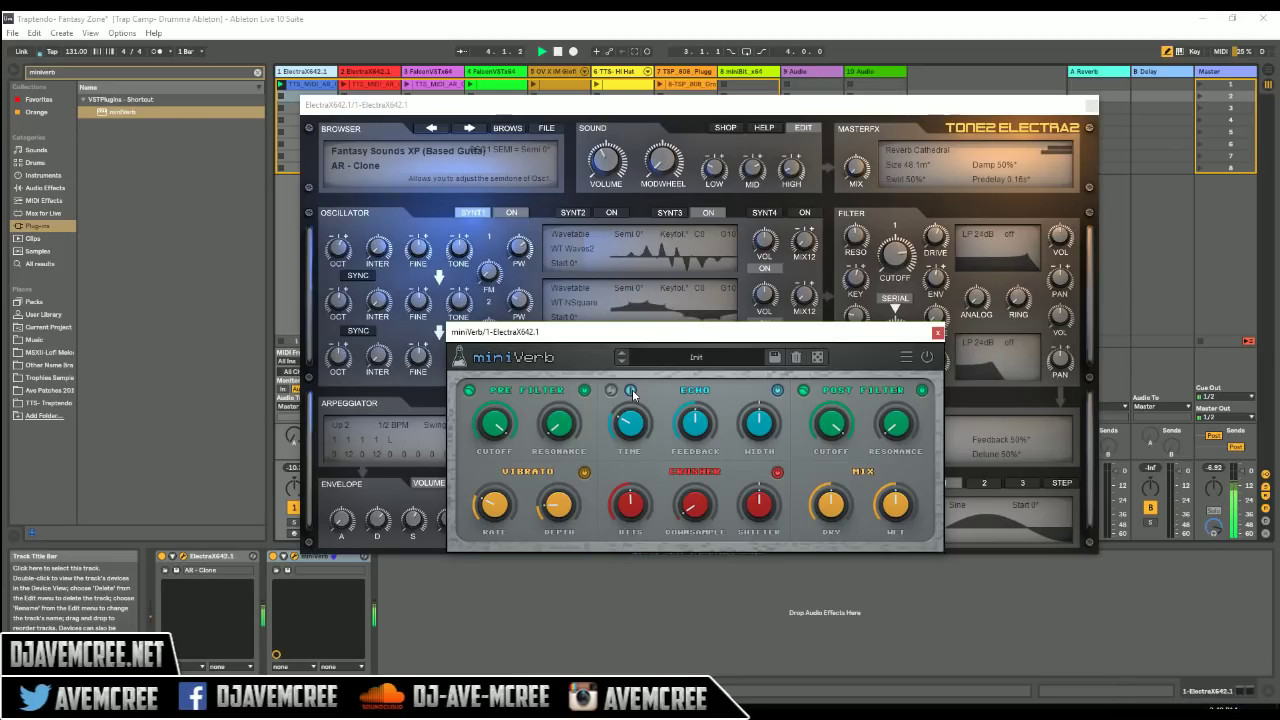
{"action": "key", "text": "space"}
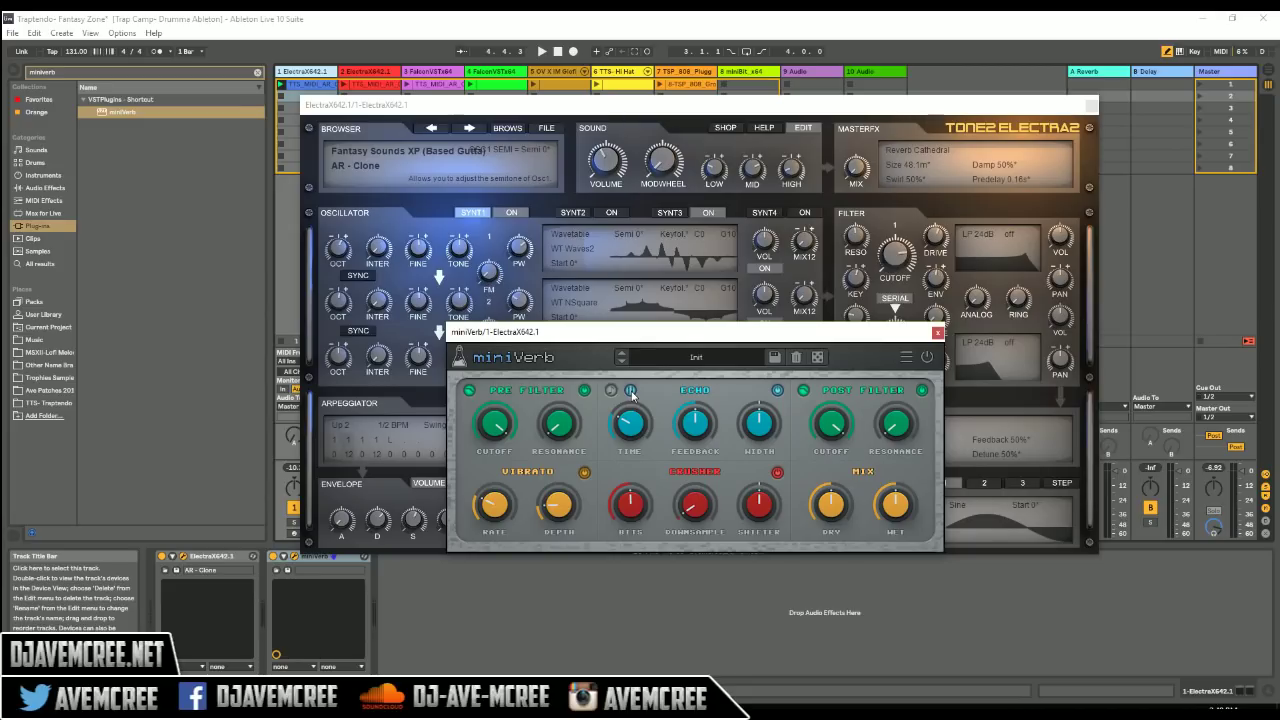
- Sync miniVerb's echo time to the tempo and set it to 1/16D during playback
{"action": "key", "text": "space"}
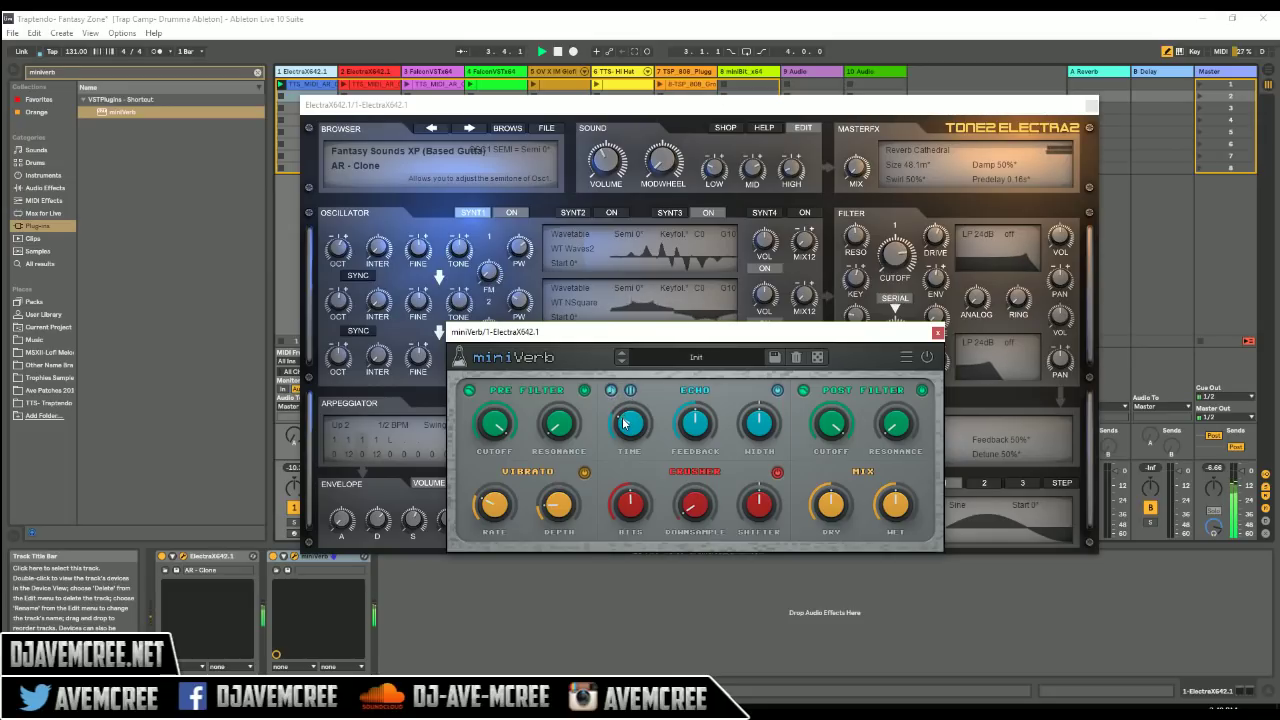
{"action": "left_click", "coordinate": [625, 425]}
{"action": "left_click_drag", "start_coordinate": [624, 390], "coordinate": [629, 375]}
{"action": "left_click_drag", "start_coordinate": [636, 427], "coordinate": [647, 498]}
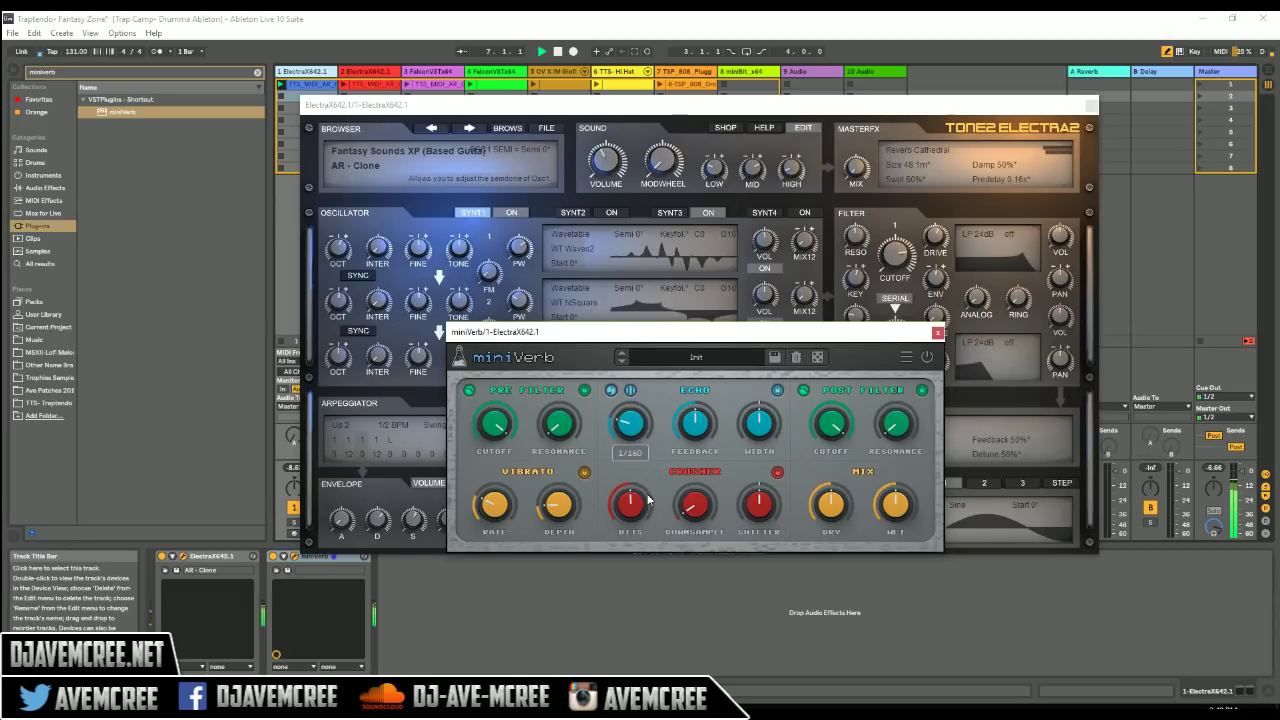
- Raise the echo width and feedback in miniVerb, bringing the feedback back down to somewhat above the midpoint
{"action": "left_click_drag", "start_coordinate": [689, 432], "coordinate": [703, 375]}
{"action": "left_click_drag", "start_coordinate": [763, 424], "coordinate": [755, 366]}
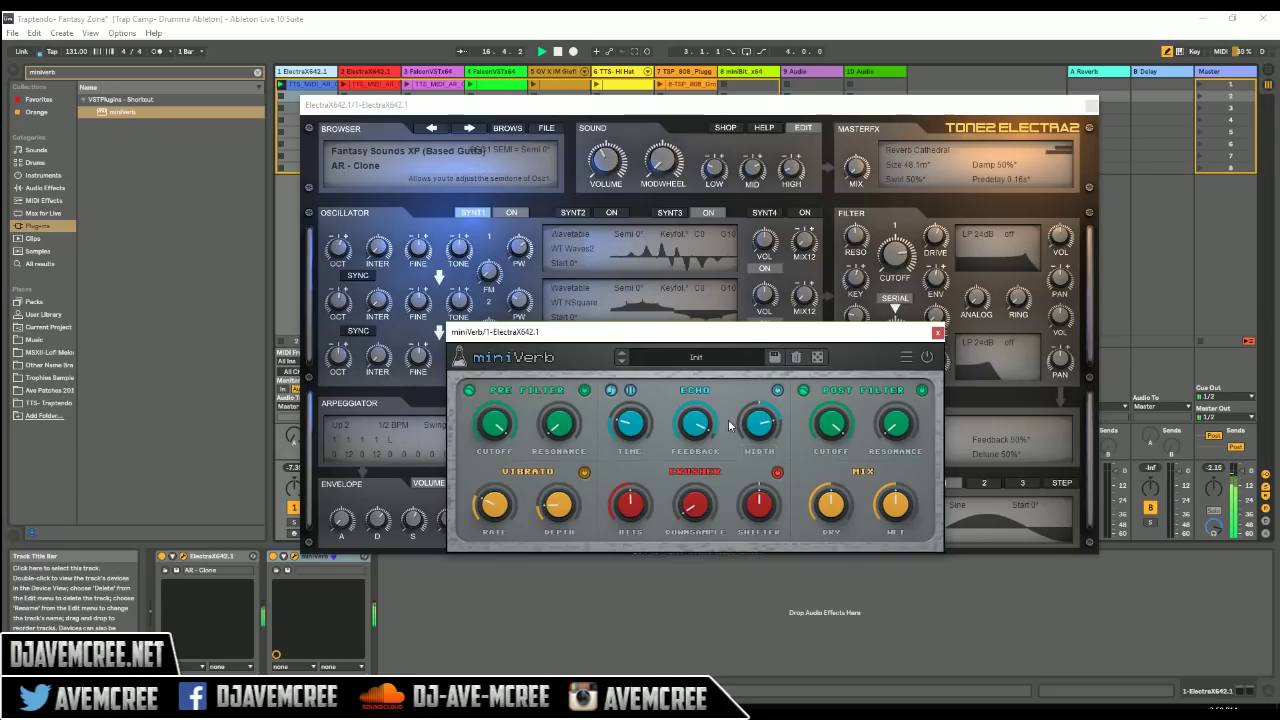
{"action": "left_click_drag", "start_coordinate": [698, 428], "coordinate": [711, 494]}
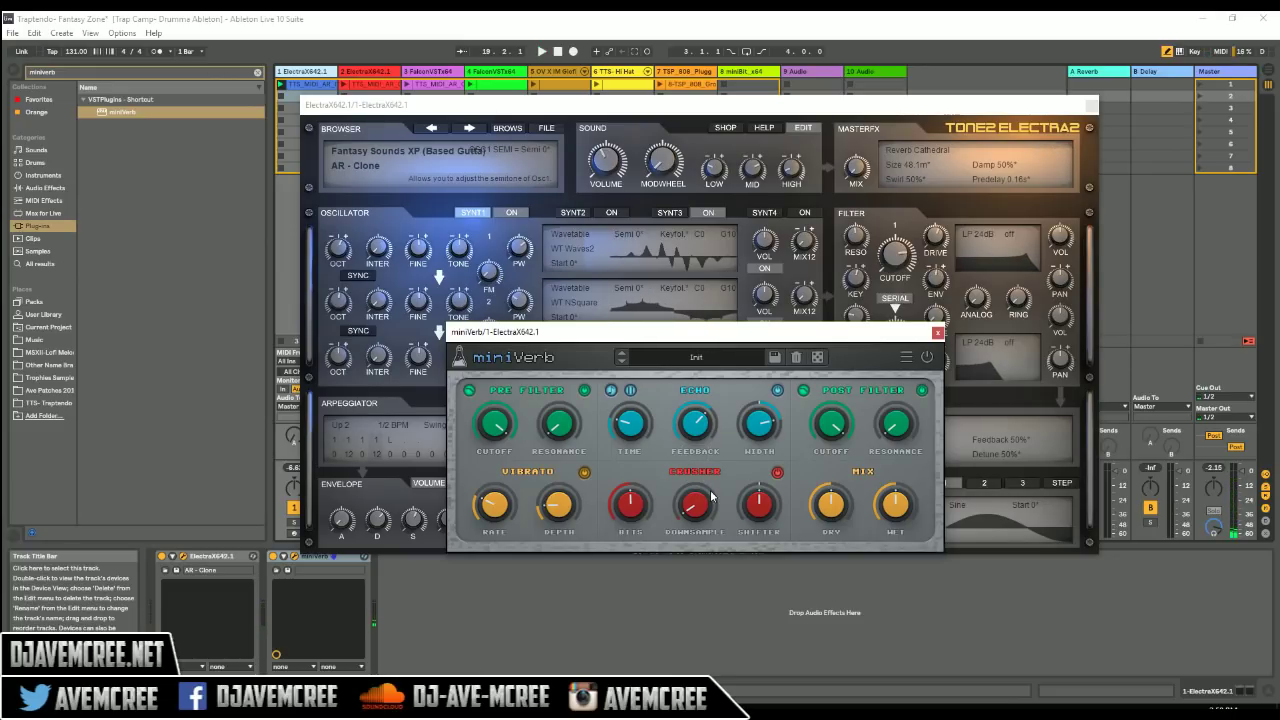
- Check the miniBit track, return to the first ElectraX track, and during playback lower miniVerb's pre filter cutoff and raise its resonance to about halfway
{"action": "left_click", "coordinate": [732, 73]}
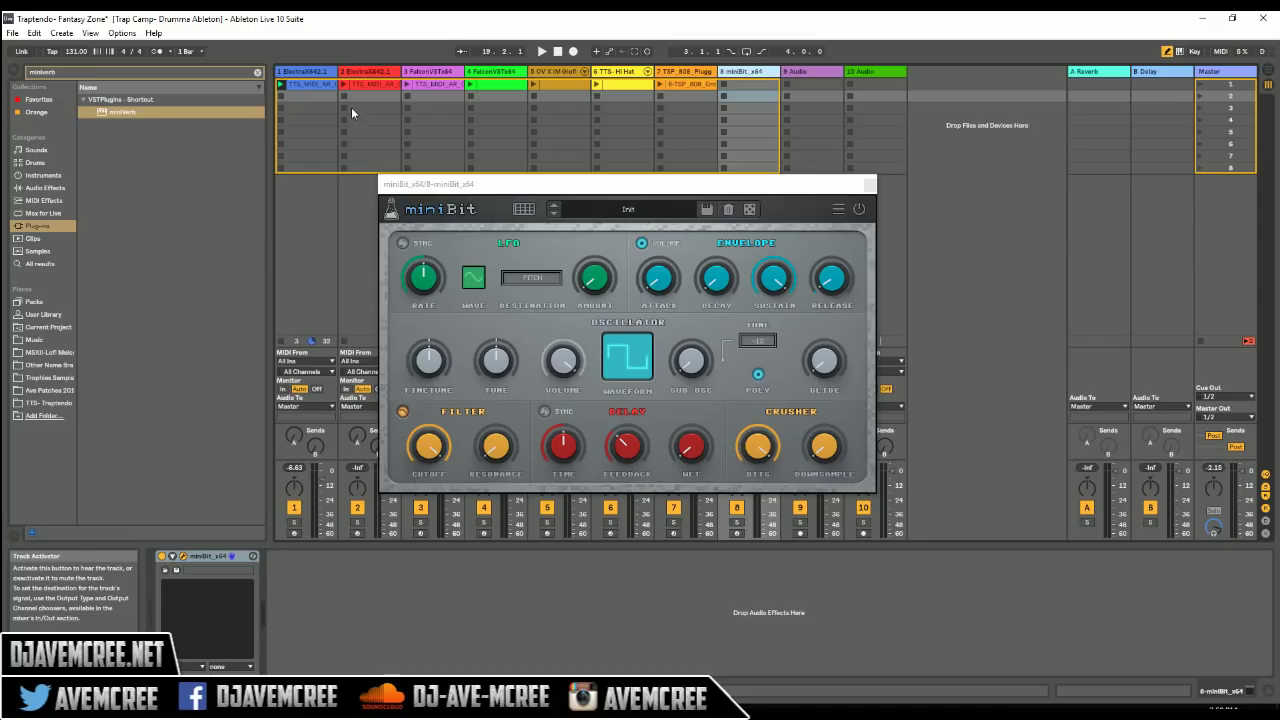
{"action": "left_click", "coordinate": [313, 75]}
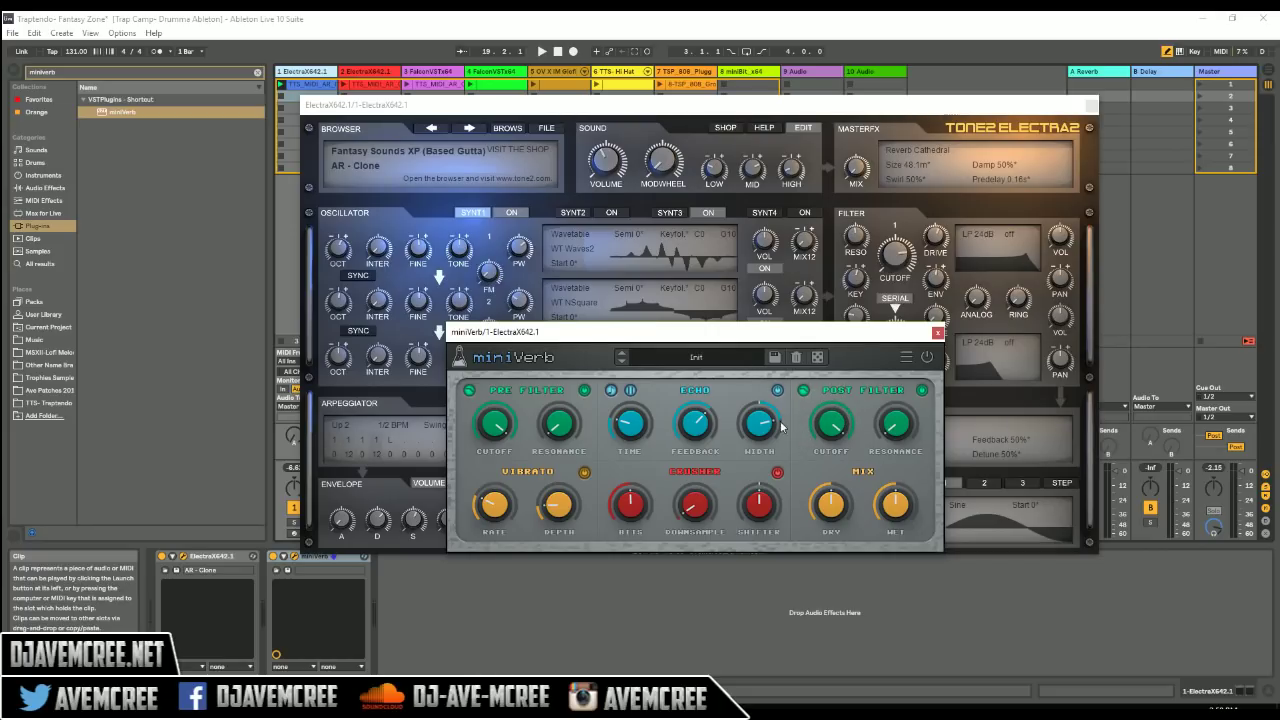
{"action": "key", "text": "space"}
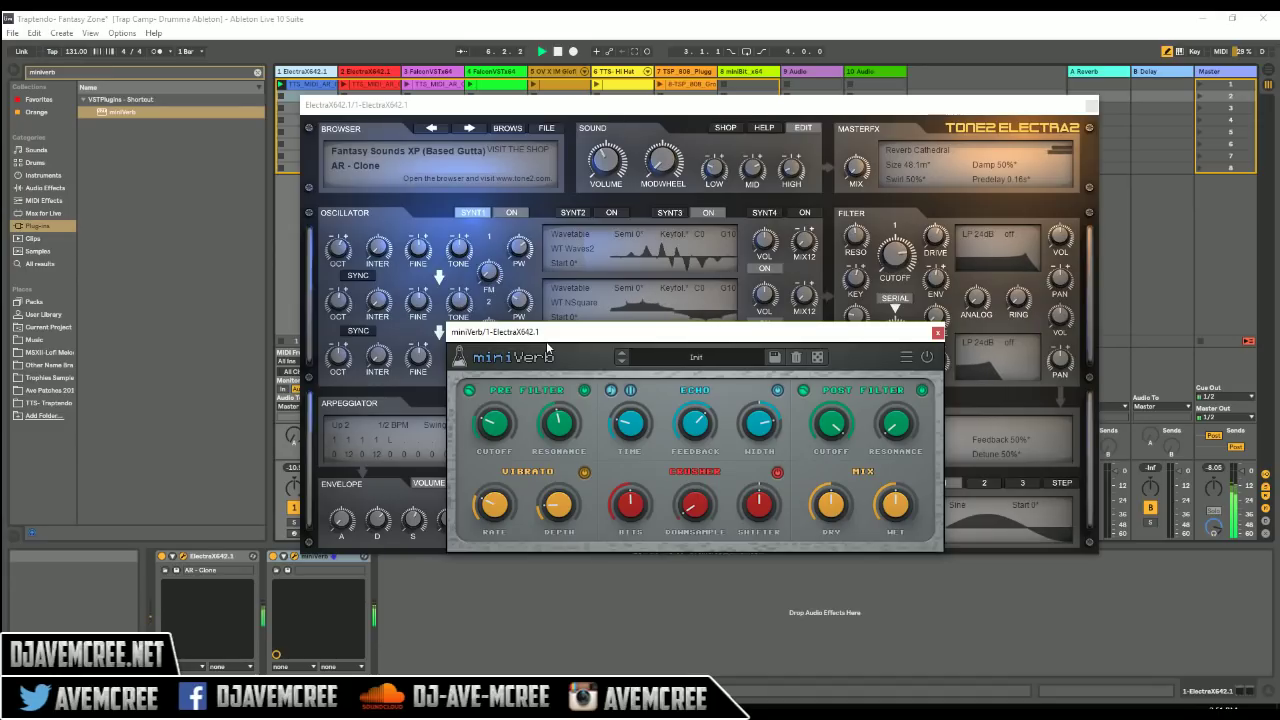
{"action": "key", "text": "space"}
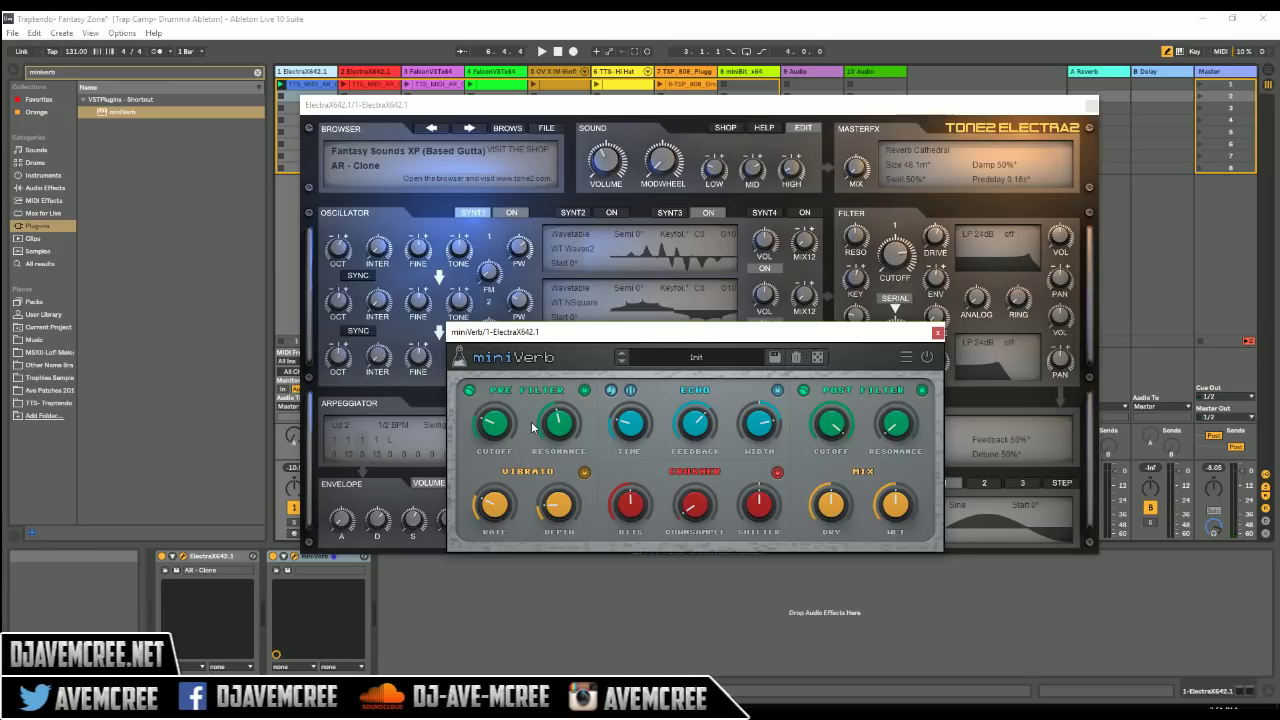
- Audition the pre filter with repeated playback and raise its cutoff to about halfway
{"action": "key", "text": "space"}
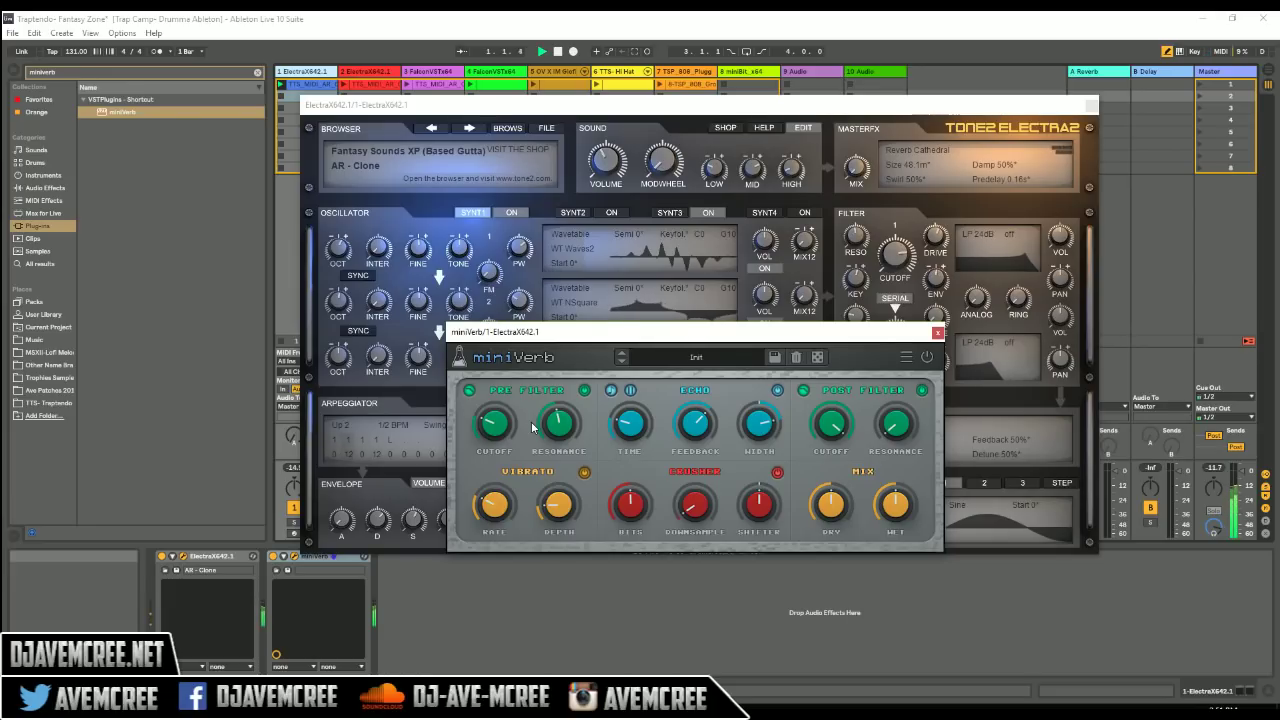
{"action": "key", "text": "space"}
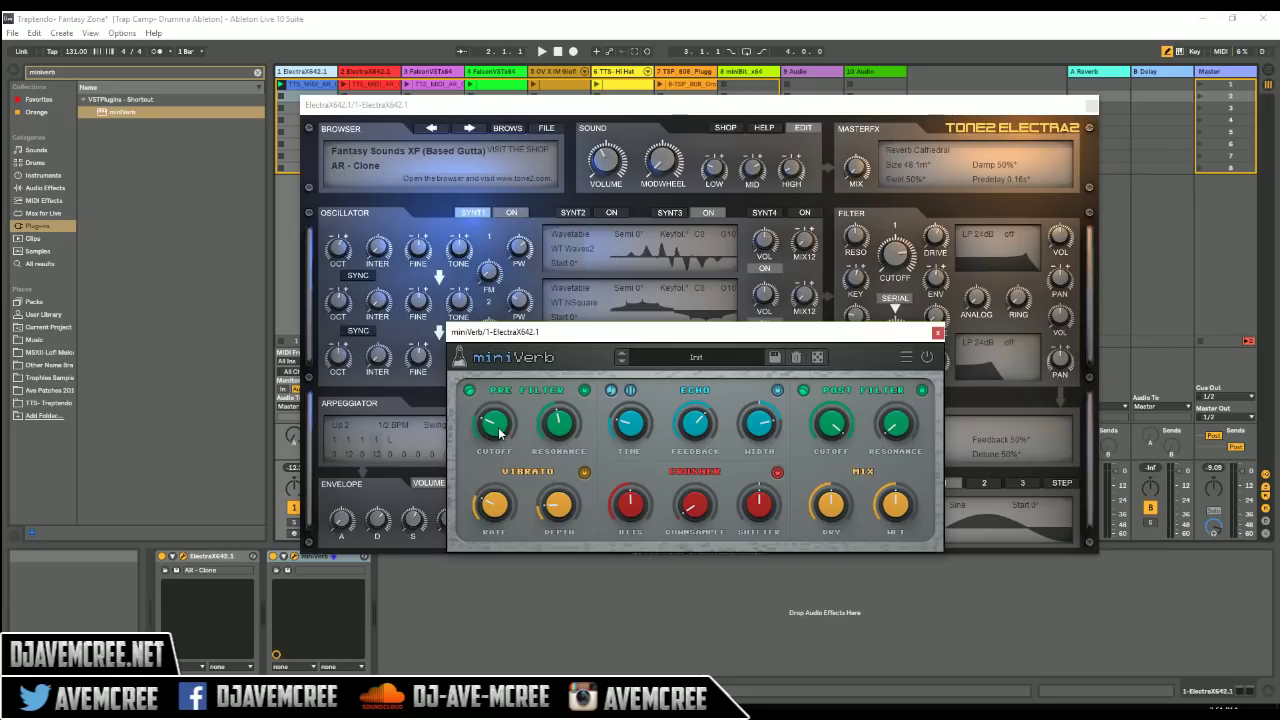
{"action": "key", "text": "space"}
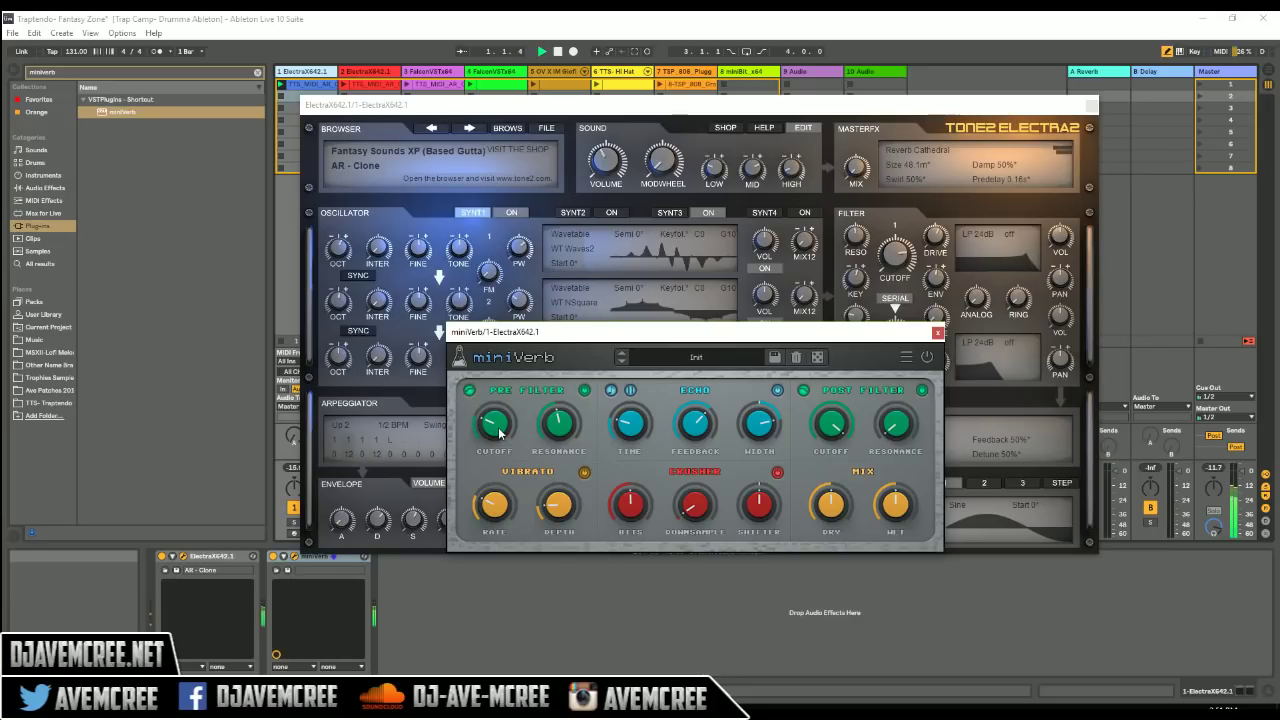
{"action": "key", "text": "space"}
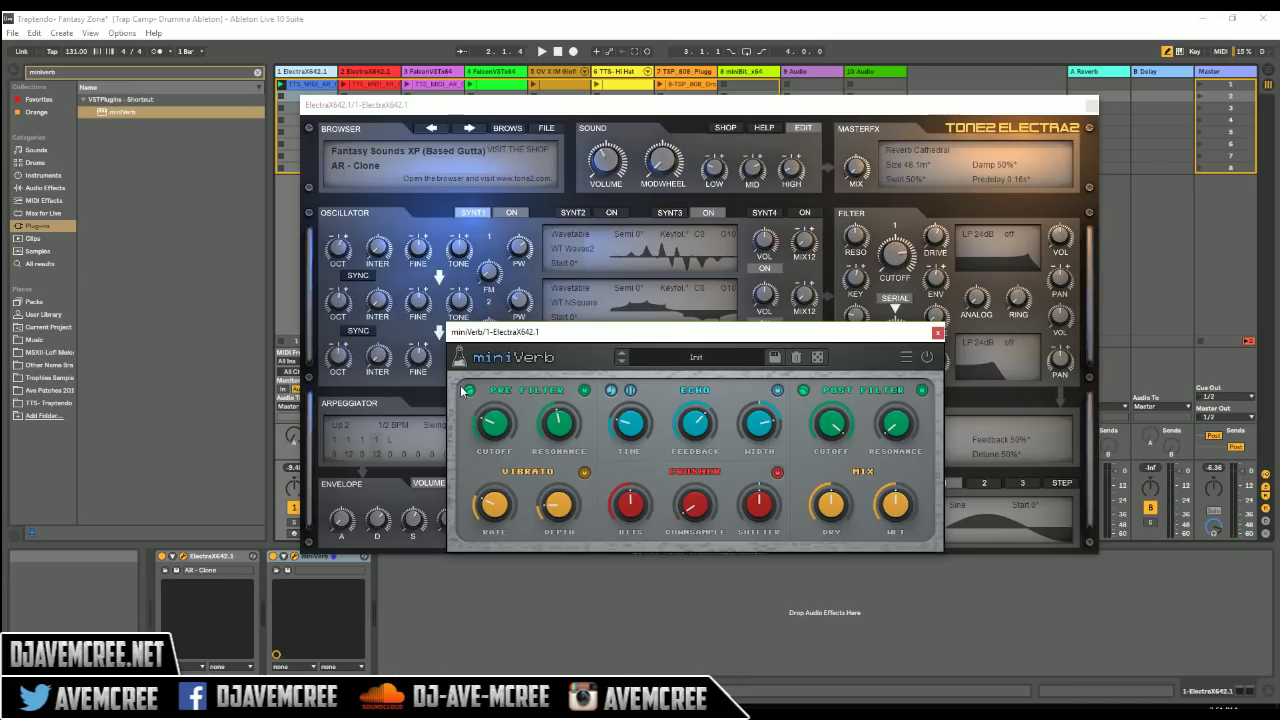
{"action": "left_click_drag", "start_coordinate": [494, 428], "coordinate": [492, 393]}
- Lower miniVerb's post filter cutoff to 42 Hz, raise its resonance to about halfway, and check the sound with playback
{"action": "key", "text": "space"}
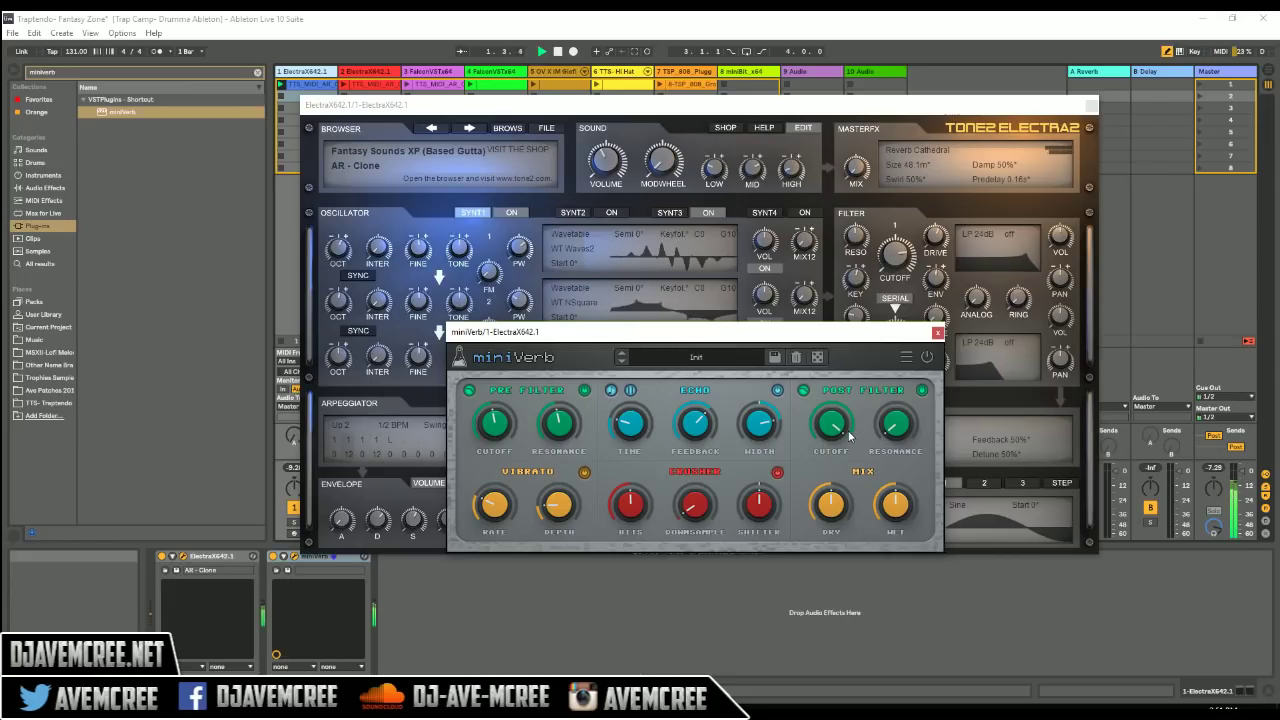
{"action": "left_click_drag", "start_coordinate": [840, 432], "coordinate": [850, 556]}
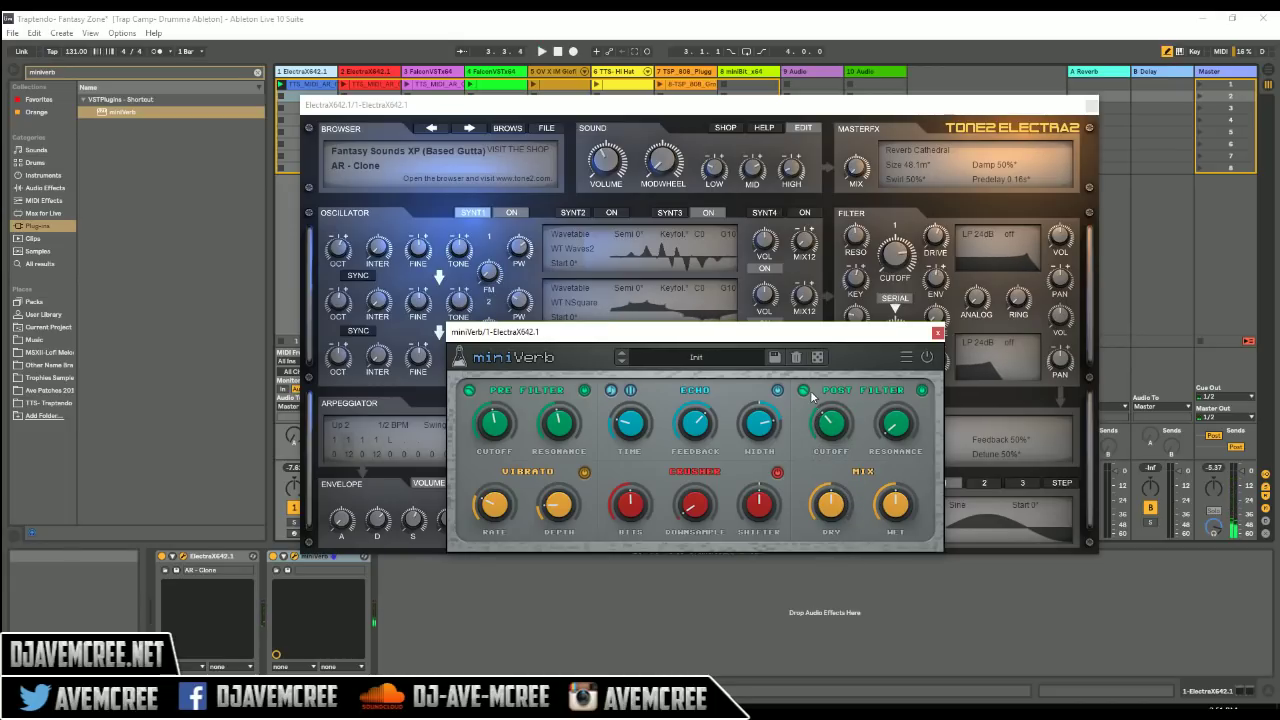
{"action": "left_click_drag", "start_coordinate": [827, 423], "coordinate": [837, 485]}
{"action": "left_click", "coordinate": [826, 434]}
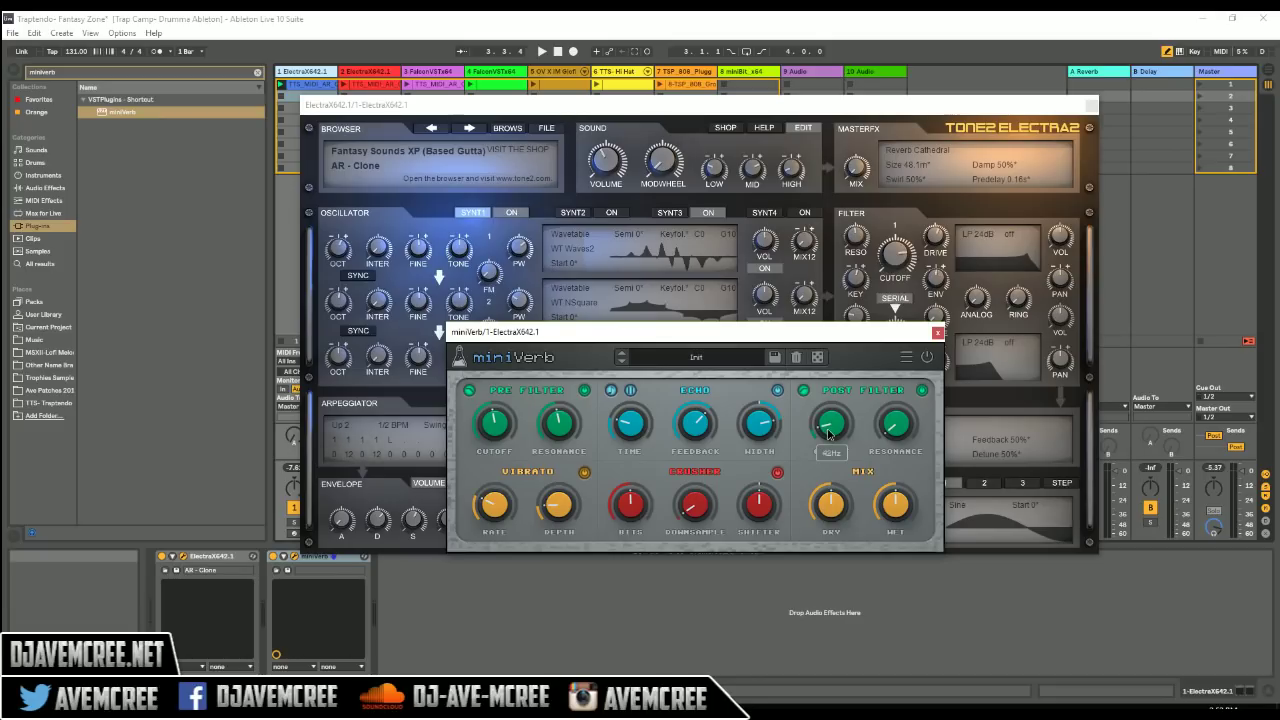
{"action": "key", "text": "space"}
{"action": "key", "text": "space"}
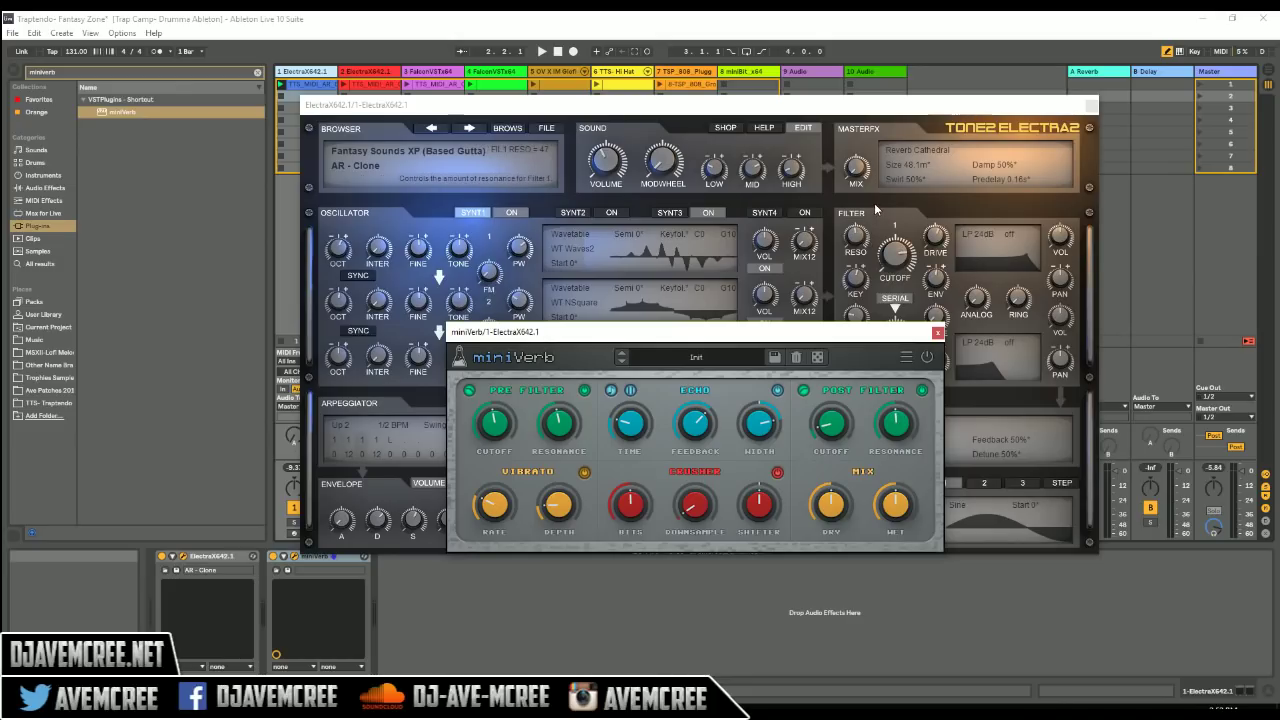
- Set ElectraX's filter 1 resonance to 48 and bring the miniVerb window back to the front
{"action": "left_click", "coordinate": [860, 232]}
{"action": "left_click_drag", "start_coordinate": [857, 194], "coordinate": [855, 232]}
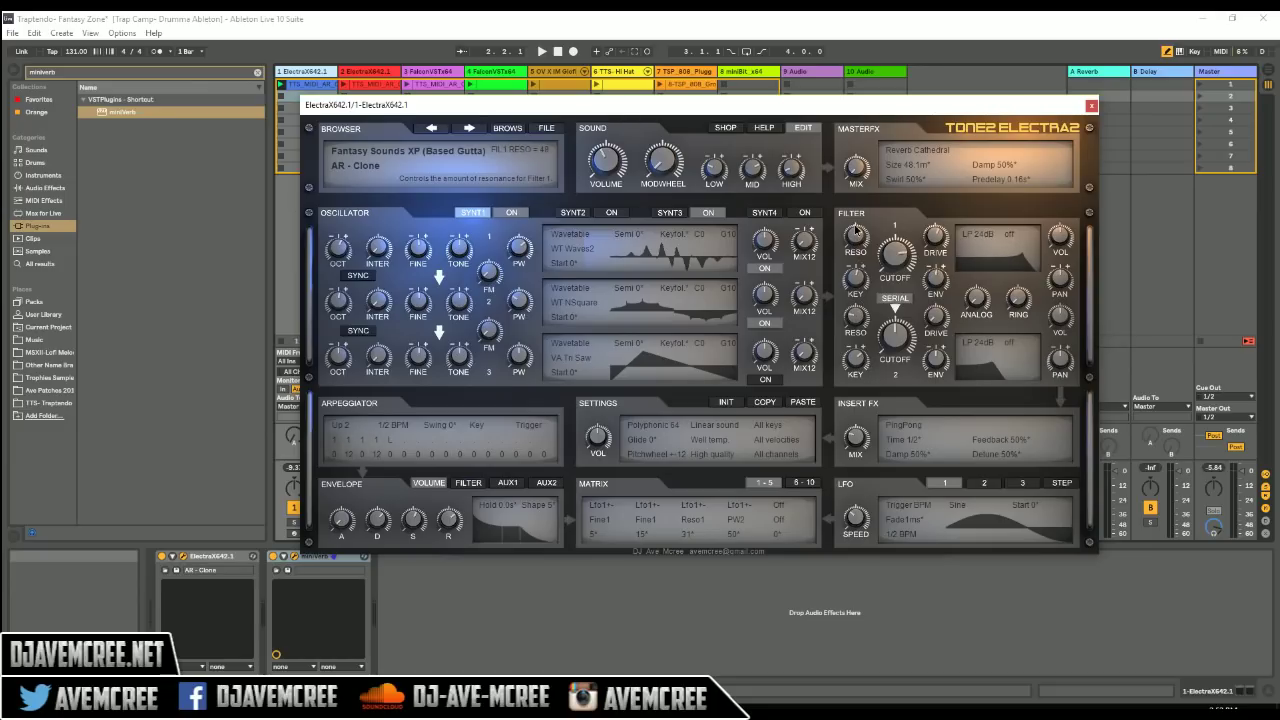
{"action": "left_click", "coordinate": [292, 564]}
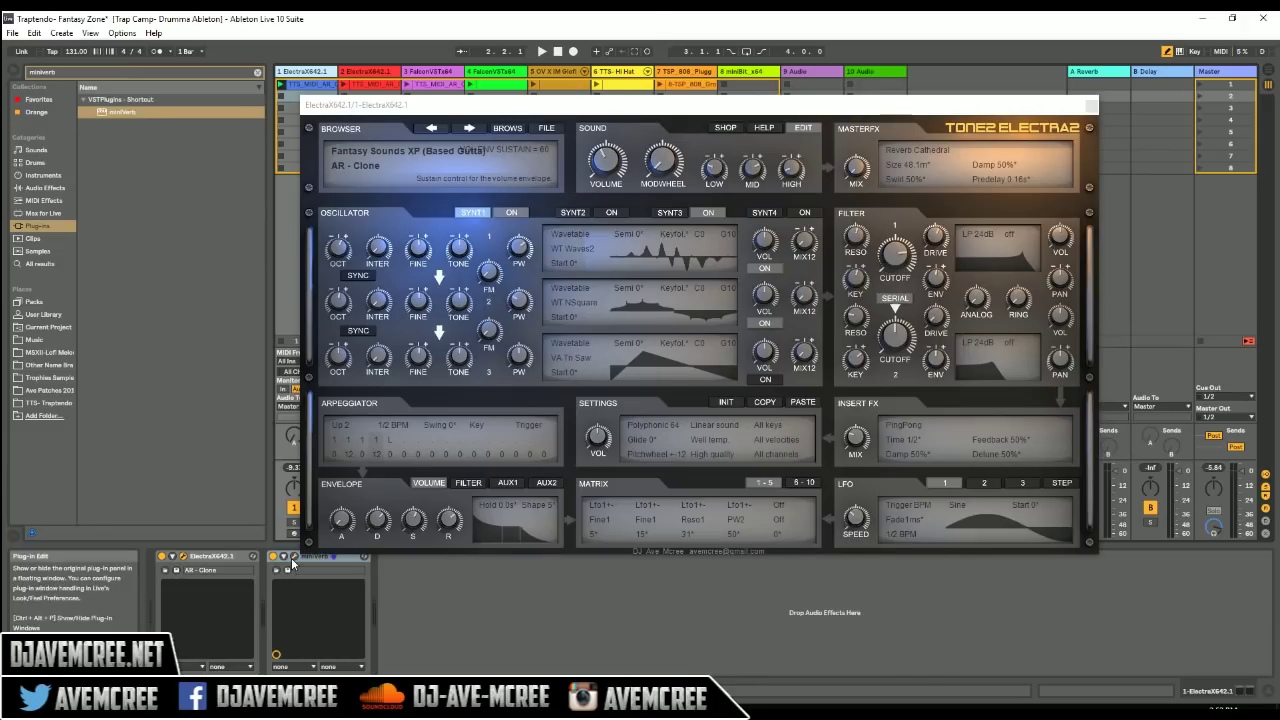
{"action": "left_click", "coordinate": [292, 560]}
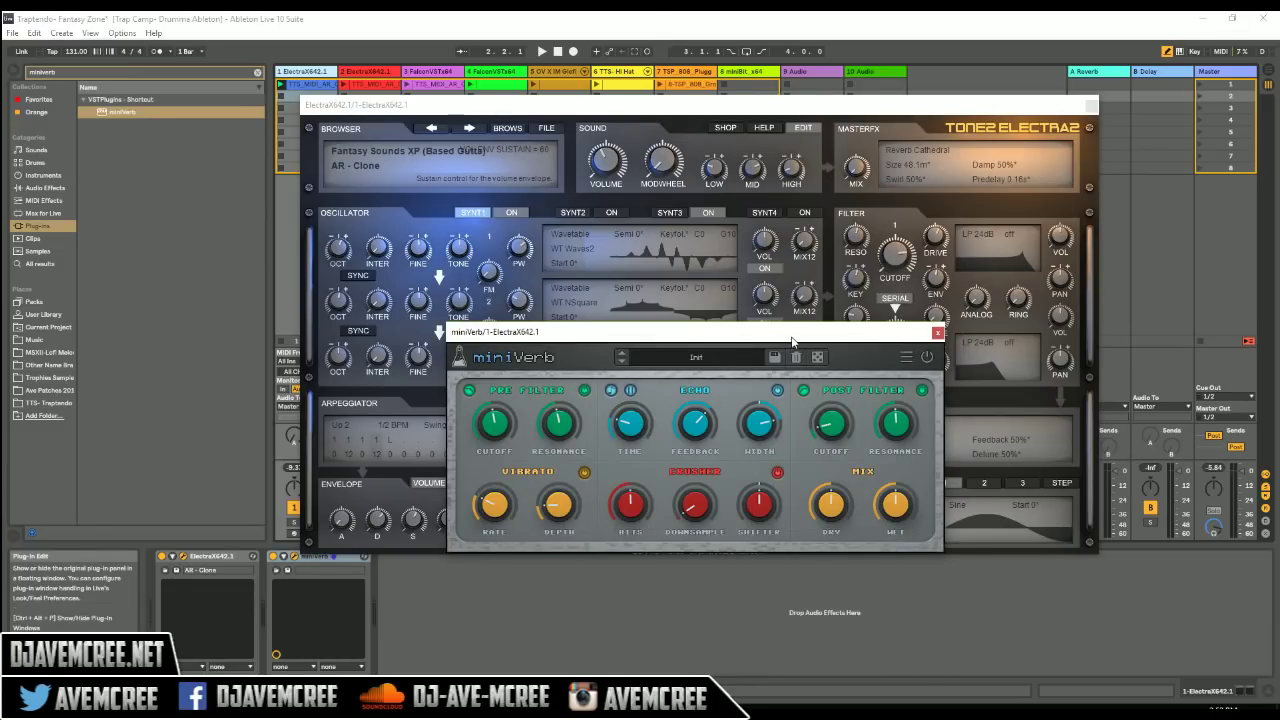
- Raise miniVerb's vibrato depth to about three quarters and audition the result with playback
{"action": "key", "text": "space"}
{"action": "left_click_drag", "start_coordinate": [562, 515], "coordinate": [553, 404]}
{"action": "key", "text": "space"}
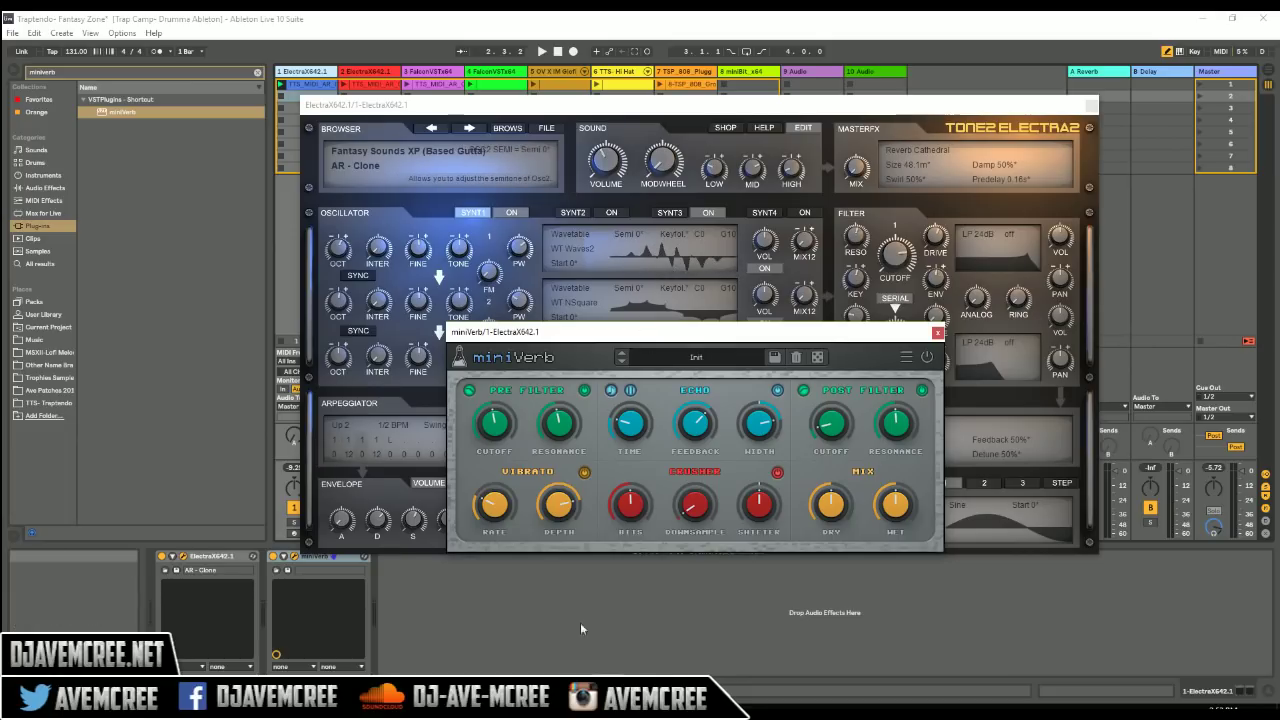
{"action": "key", "text": "space"}
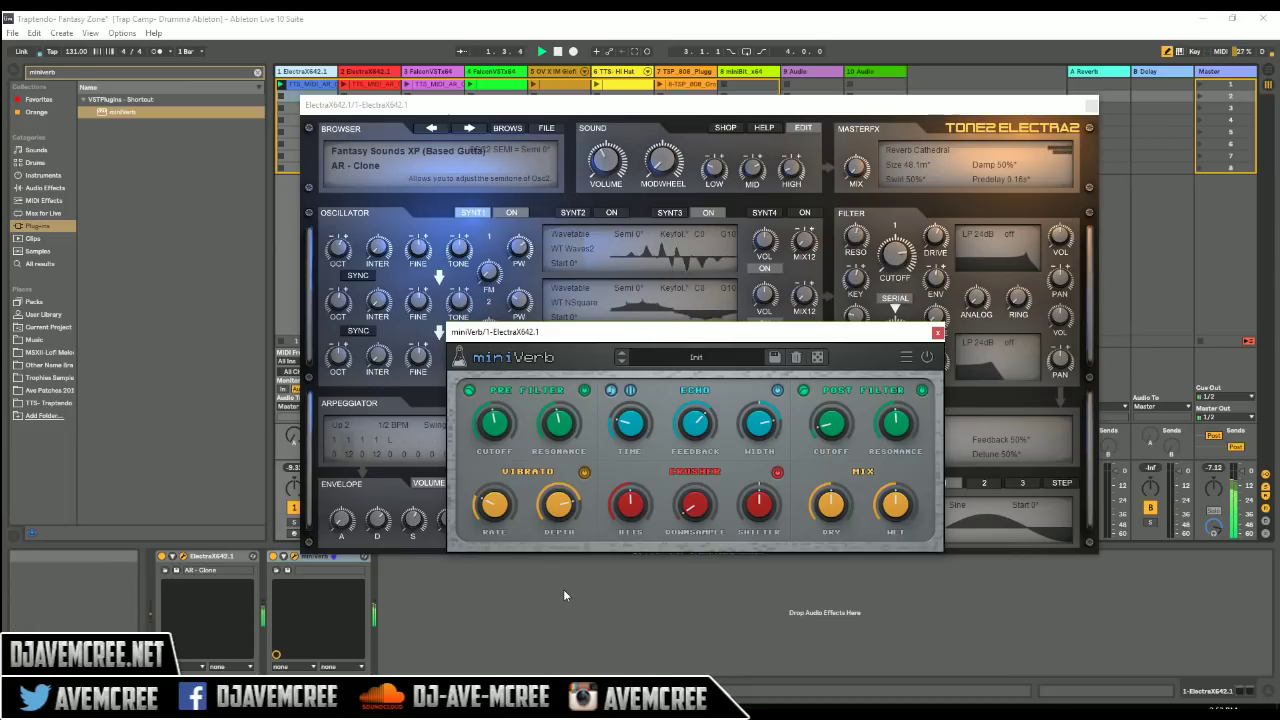
{"action": "key", "text": "space"}
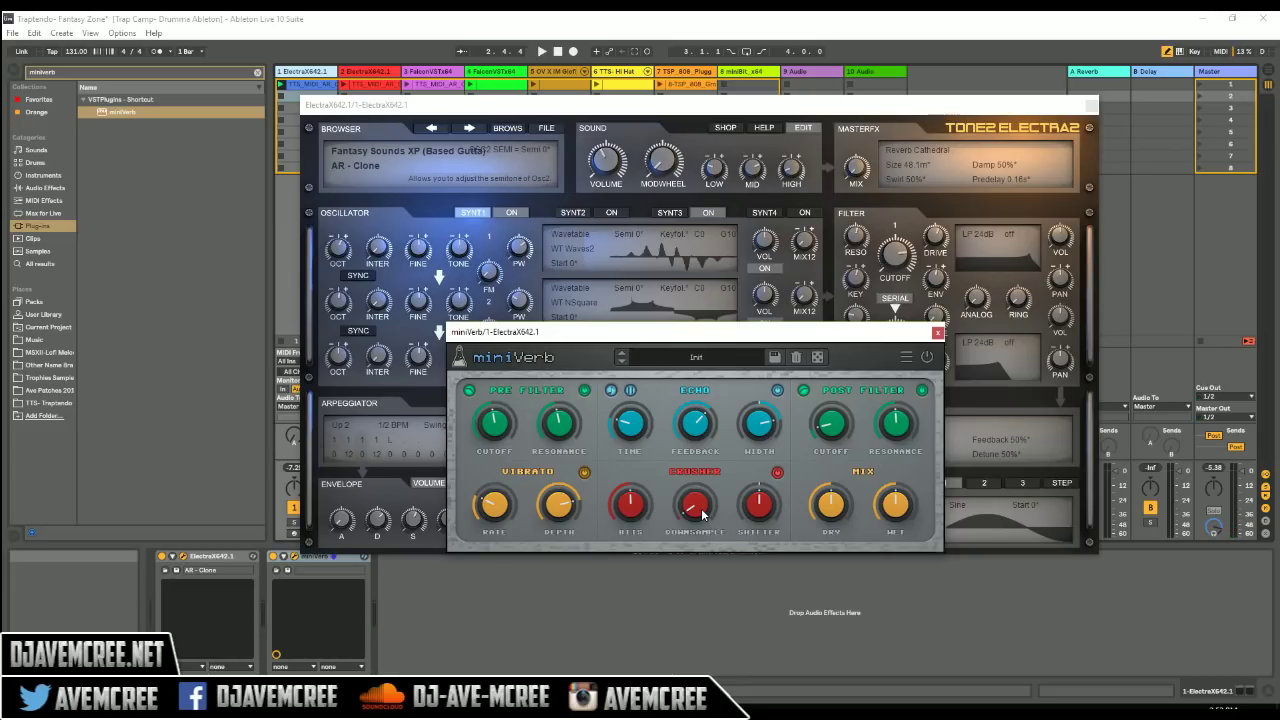
- Raise the crusher's downsample amount in miniVerb and reduce it to a low setting while listening to the loop
{"action": "left_click_drag", "start_coordinate": [703, 514], "coordinate": [693, 428]}
{"action": "key", "text": "space"}
{"action": "left_click_drag", "start_coordinate": [695, 508], "coordinate": [700, 577]}
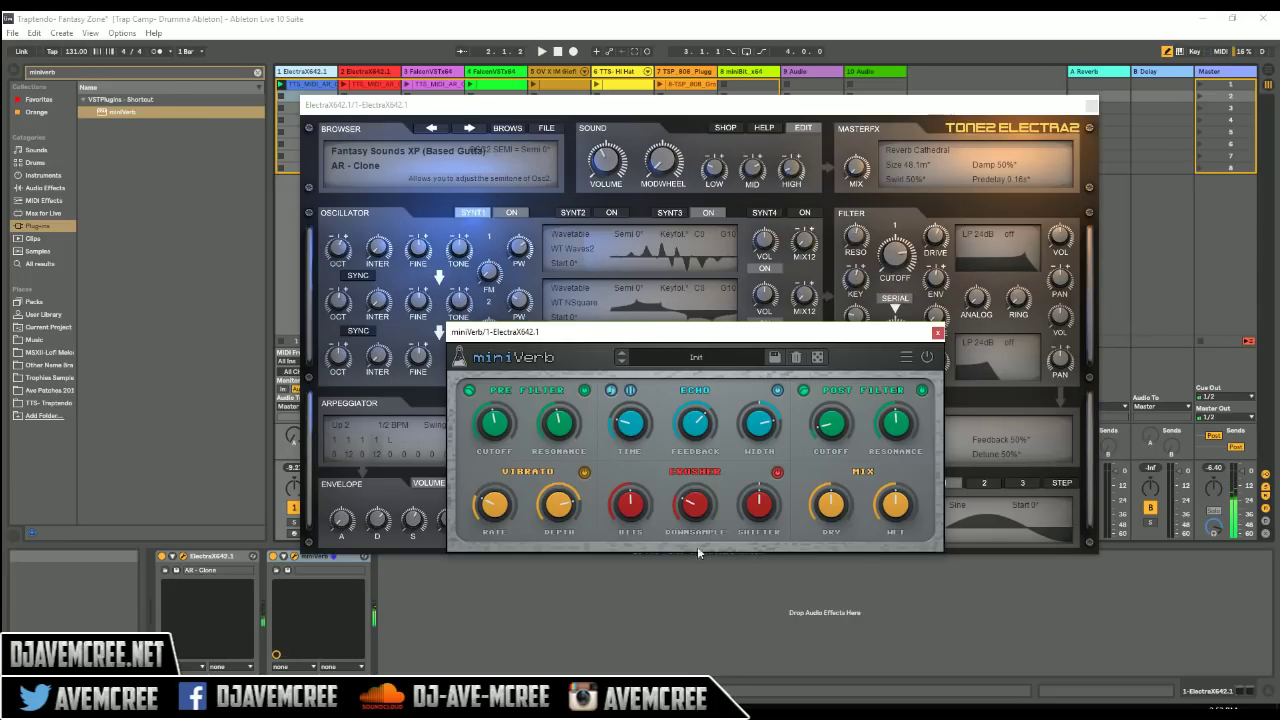
- Lower the crusher's downsample slightly, raise miniVerb's wet mix to maximum, and audition the loop with playback
{"action": "left_click_drag", "start_coordinate": [693, 515], "coordinate": [696, 537]}
{"action": "left_click_drag", "start_coordinate": [892, 510], "coordinate": [896, 550]}
{"action": "double_click", "coordinate": [890, 503]}
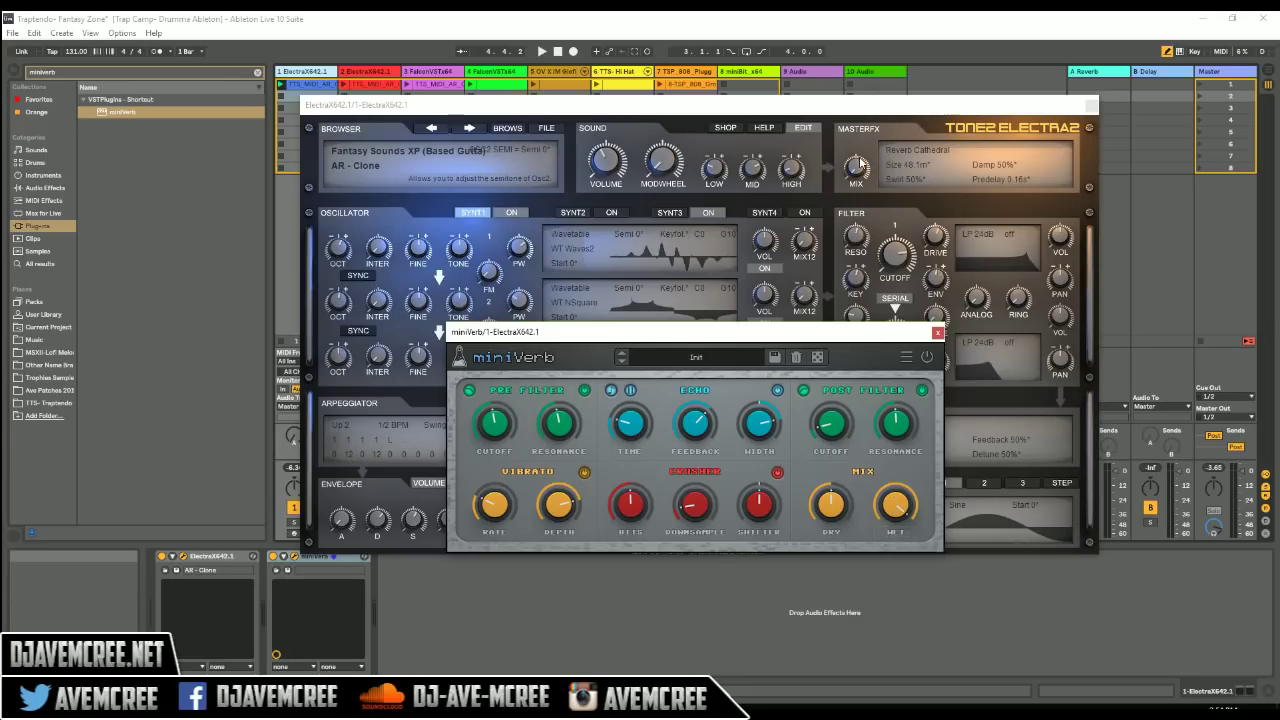
{"action": "key", "text": "space"}
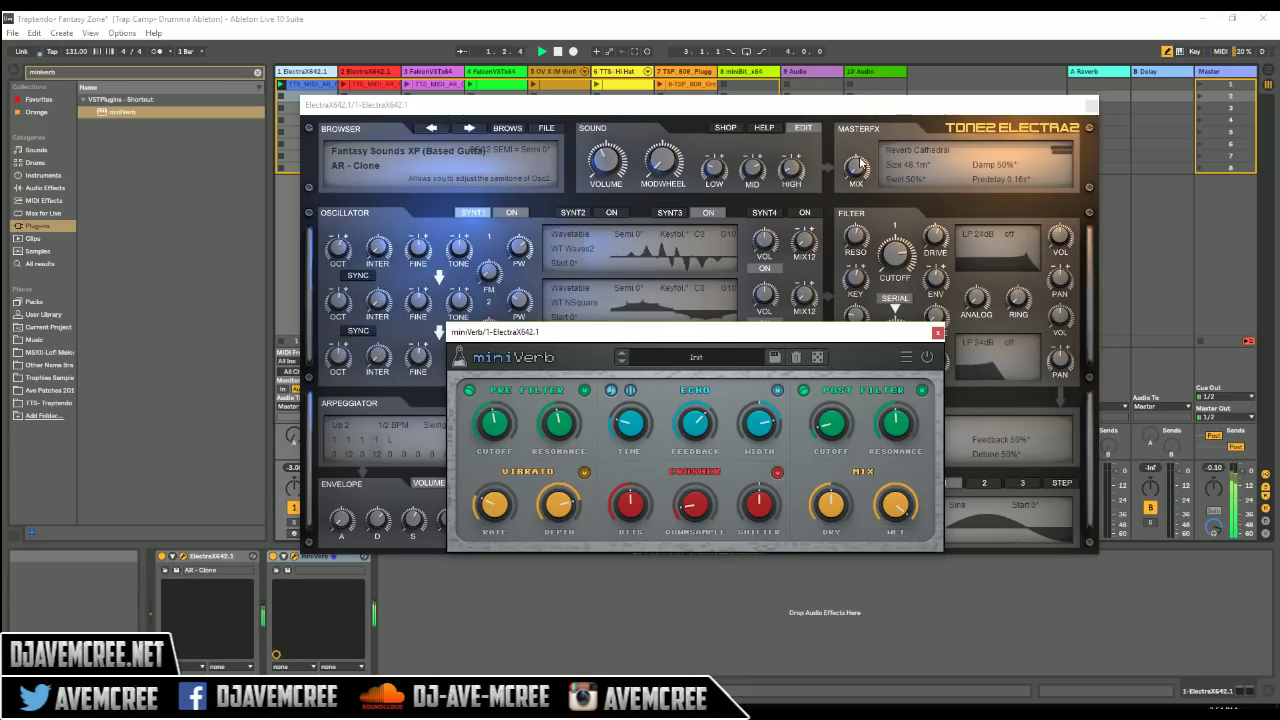
{"action": "key", "text": "space"}
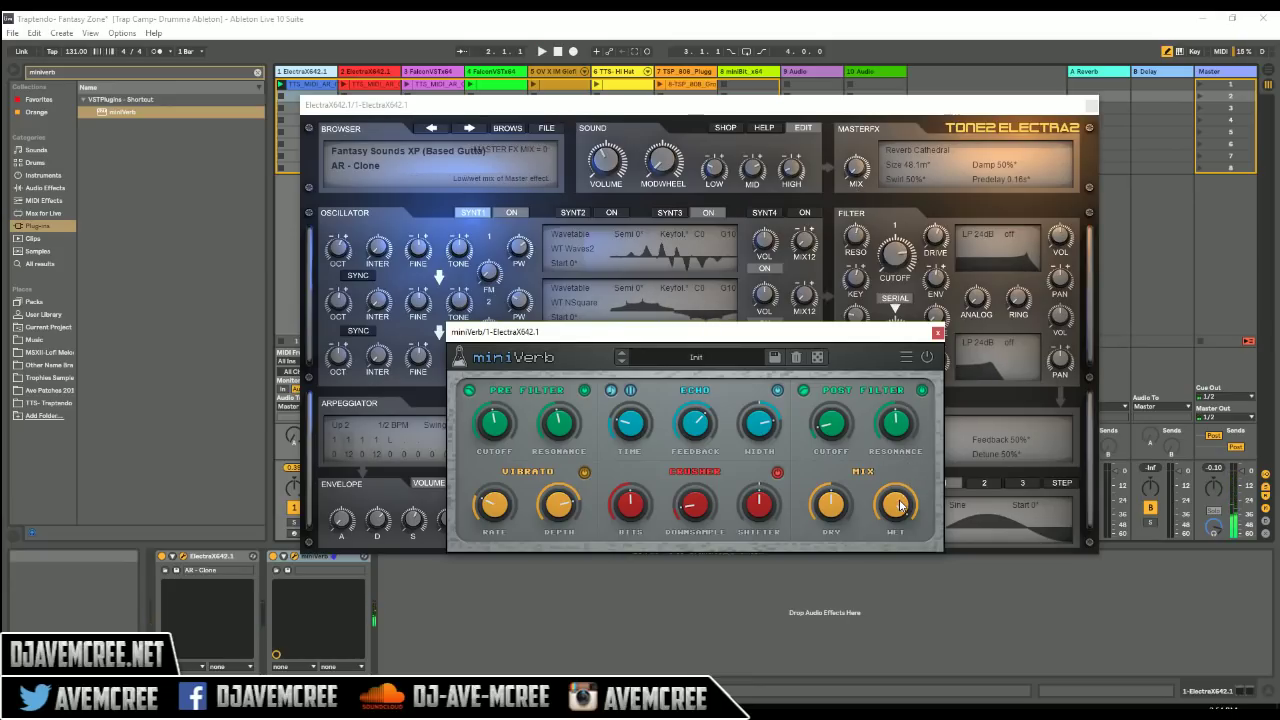
- Reduce miniVerb's wet mix to about a third and its dry mix to slightly below halfway, checking the balance with playback
{"action": "left_click_drag", "start_coordinate": [900, 507], "coordinate": [910, 619]}
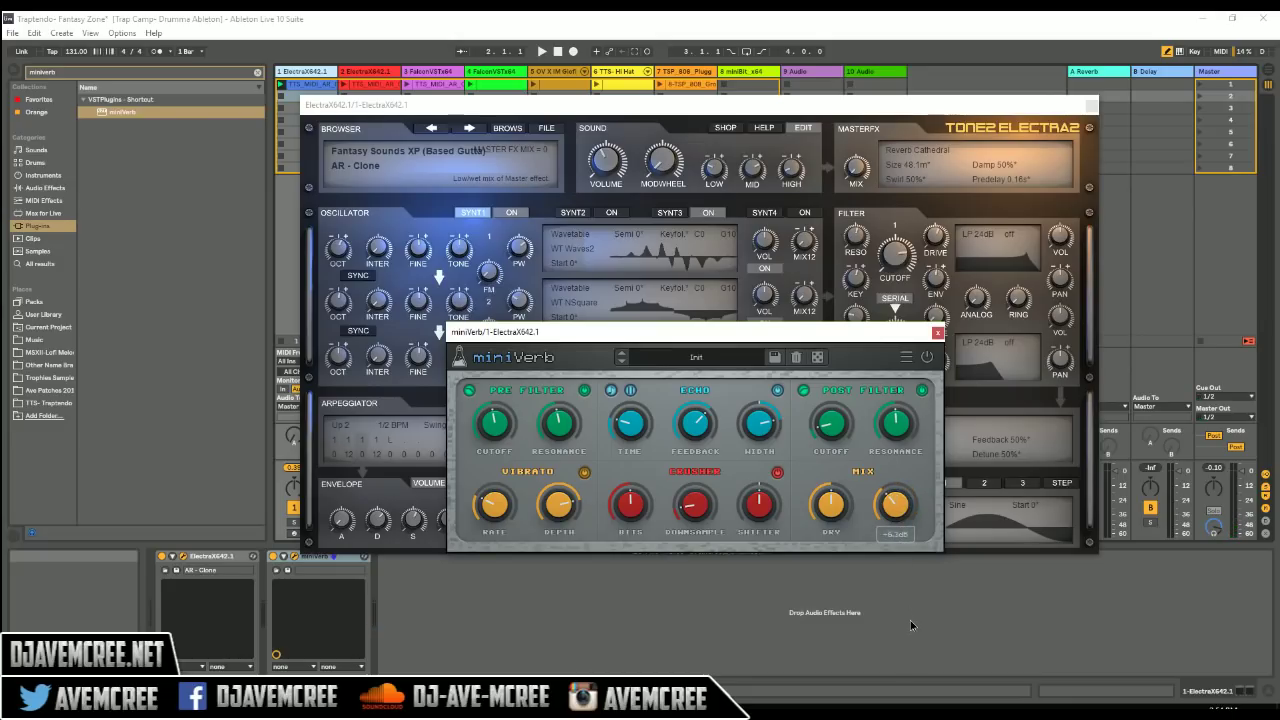
{"action": "key", "text": "space"}
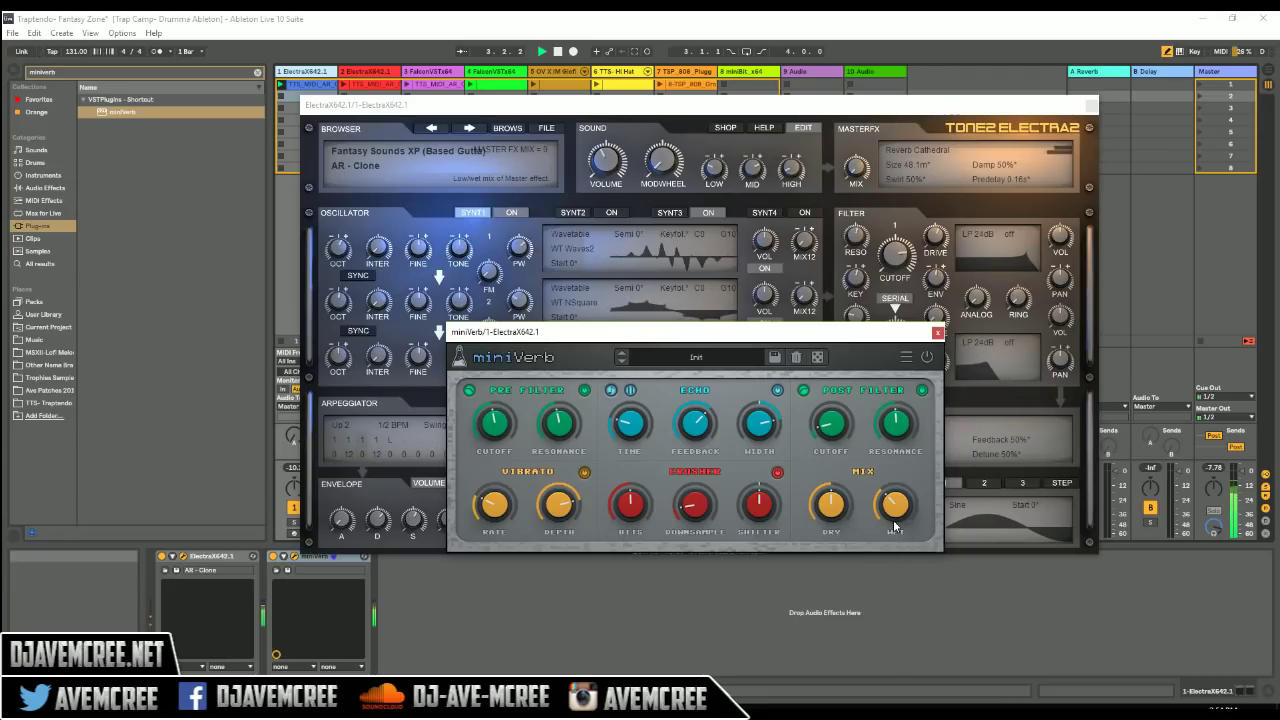
{"action": "mouse_move", "coordinate": [893, 521]}
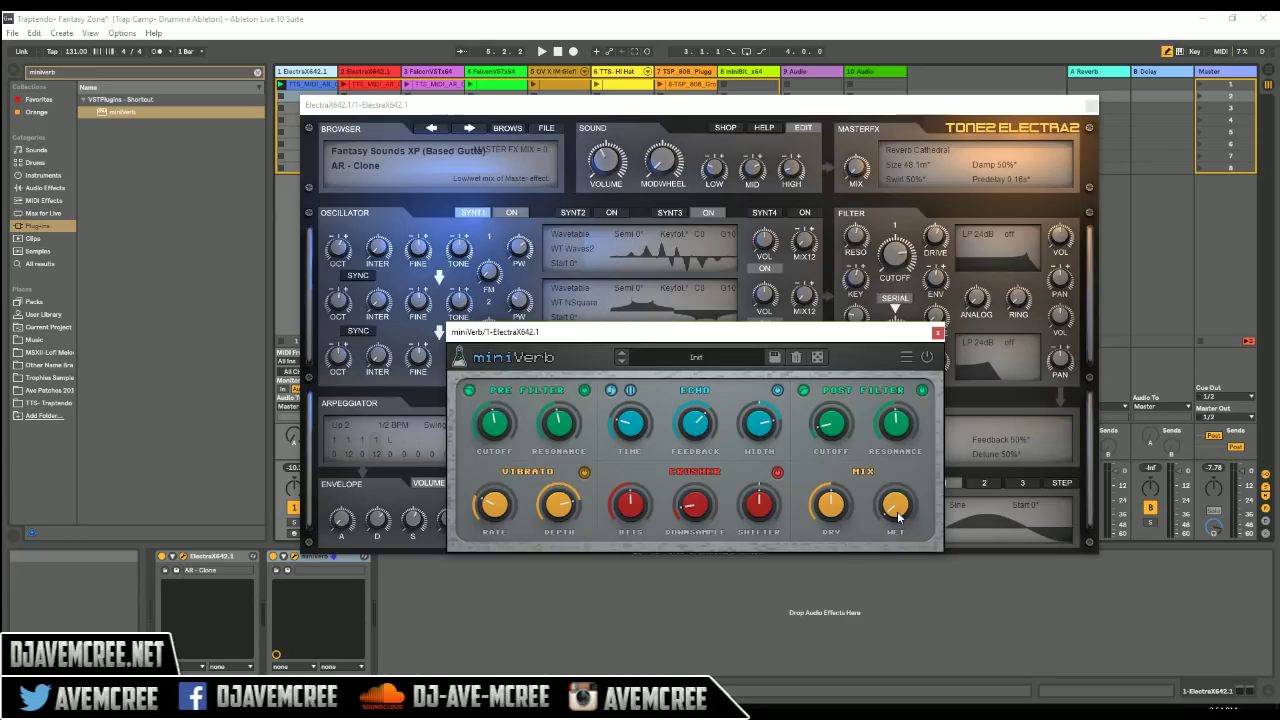
{"action": "left_click_drag", "start_coordinate": [892, 508], "coordinate": [881, 482]}
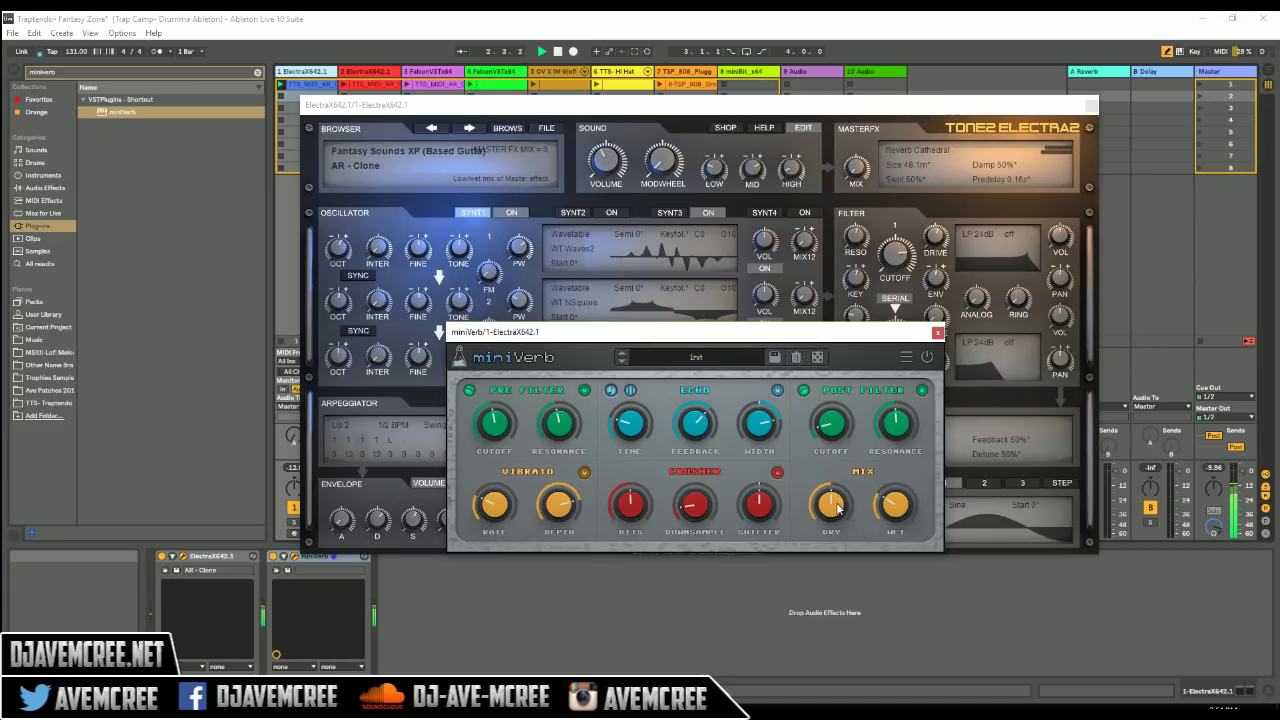
{"action": "mouse_move", "coordinate": [838, 518]}
{"action": "key", "text": "space"}
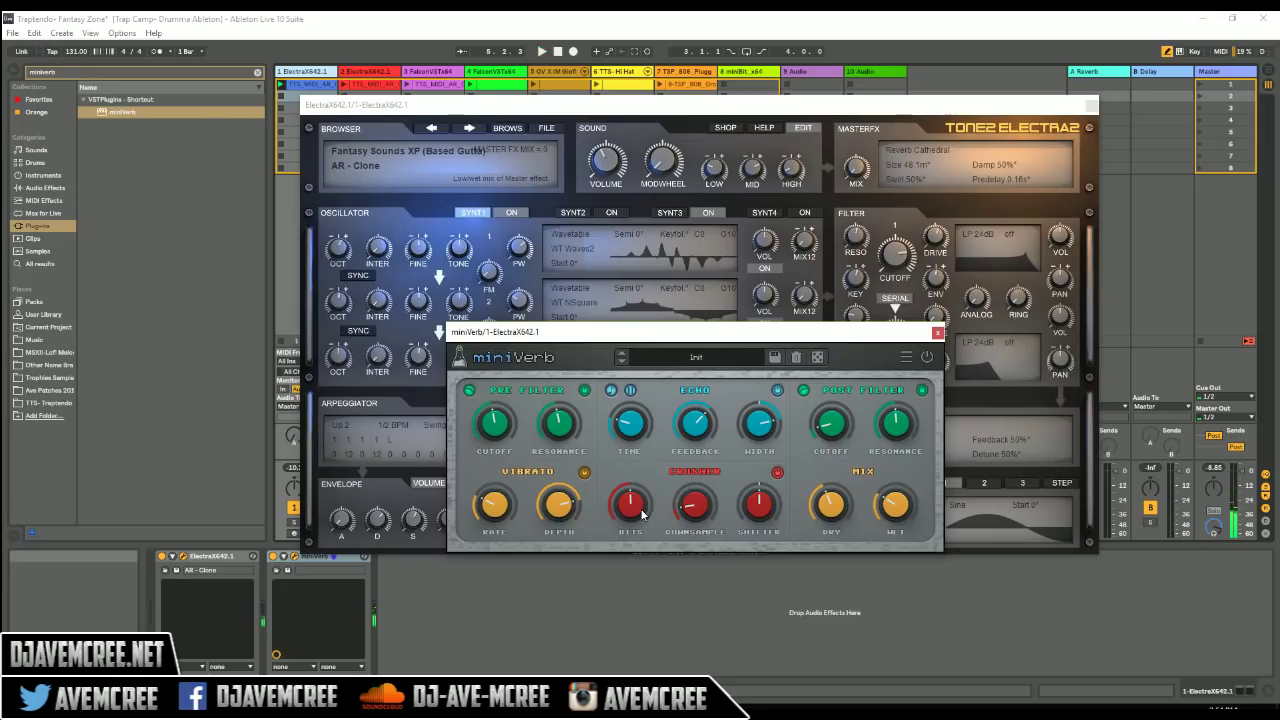
- Raise the crusher's bits to the maximum and audition the cleaner sound with playback
{"action": "mouse_move", "coordinate": [628, 514]}
{"action": "scroll", "coordinate": [627, 510], "scroll_direction": "up", "scroll_amount": 1}
{"action": "left_click_drag", "start_coordinate": [627, 512], "coordinate": [624, 420]}
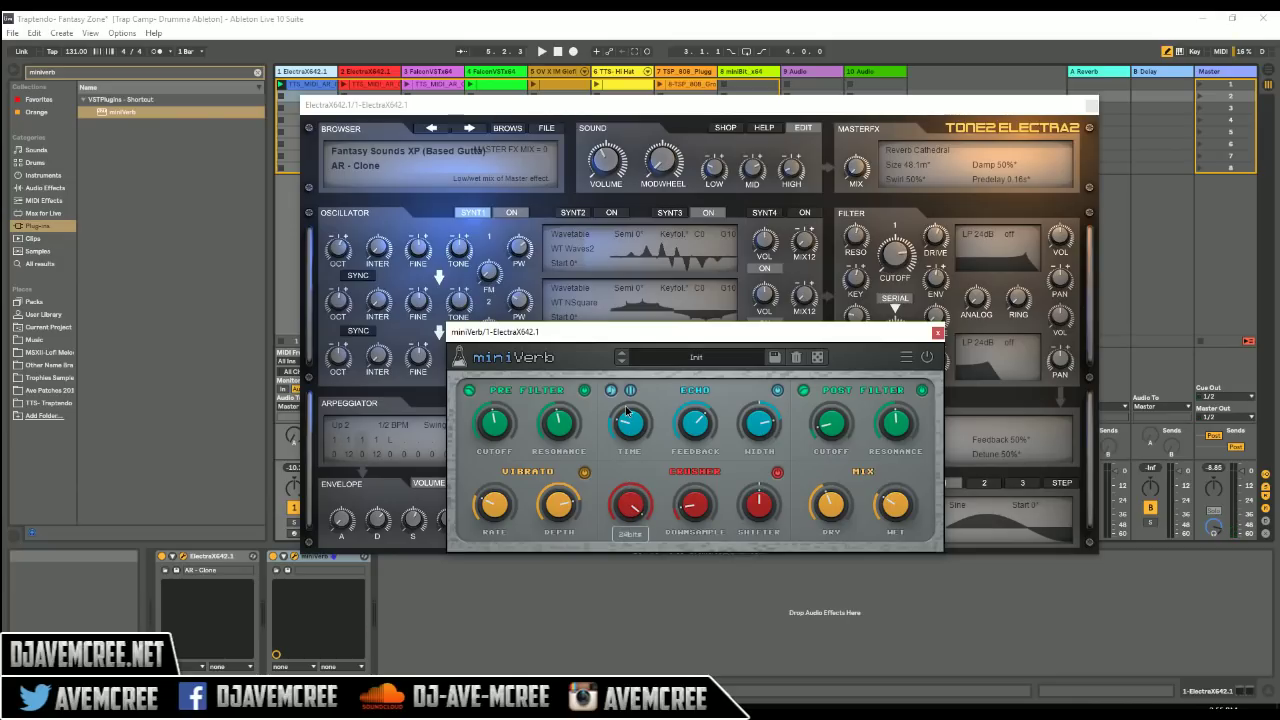
{"action": "key", "text": "space"}
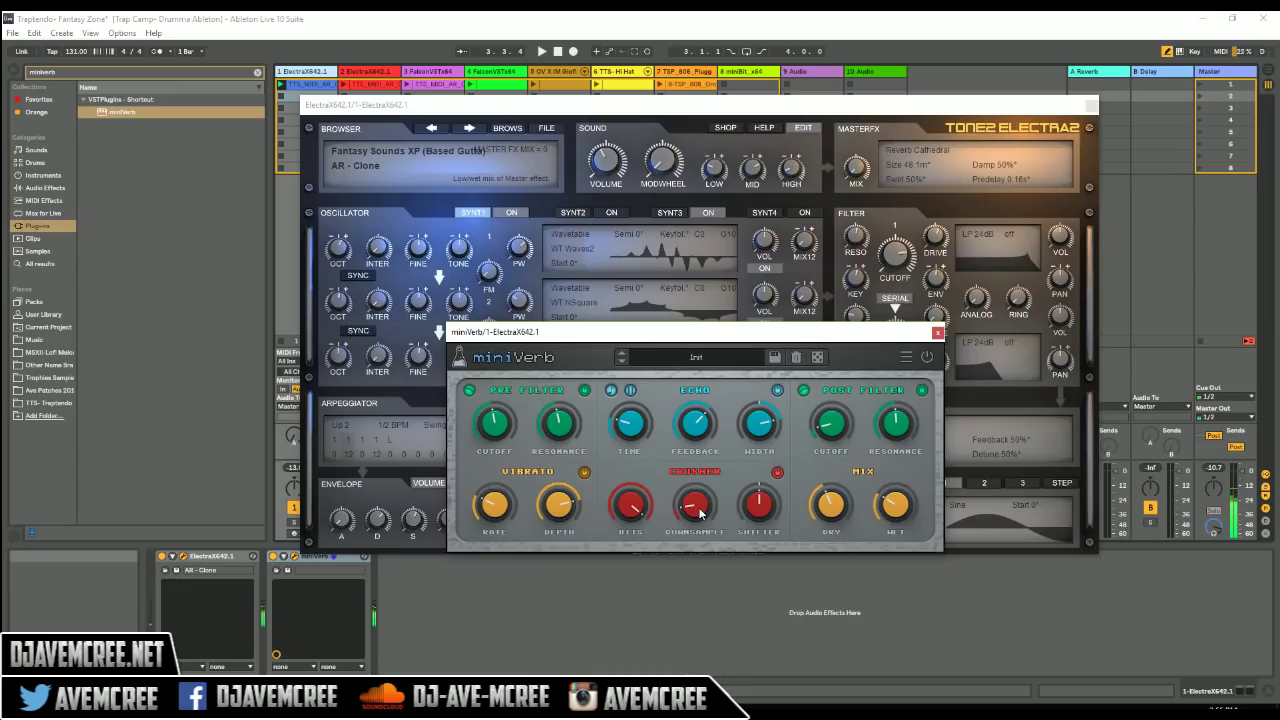
- Set the crusher's downsample to about a quarter and its bits to about two thirds, auditioning the loop
{"action": "left_click_drag", "start_coordinate": [696, 510], "coordinate": [686, 422]}
{"action": "left_click_drag", "start_coordinate": [697, 494], "coordinate": [711, 572]}
{"action": "left_click_drag", "start_coordinate": [621, 502], "coordinate": [644, 577]}
{"action": "key", "text": "space"}
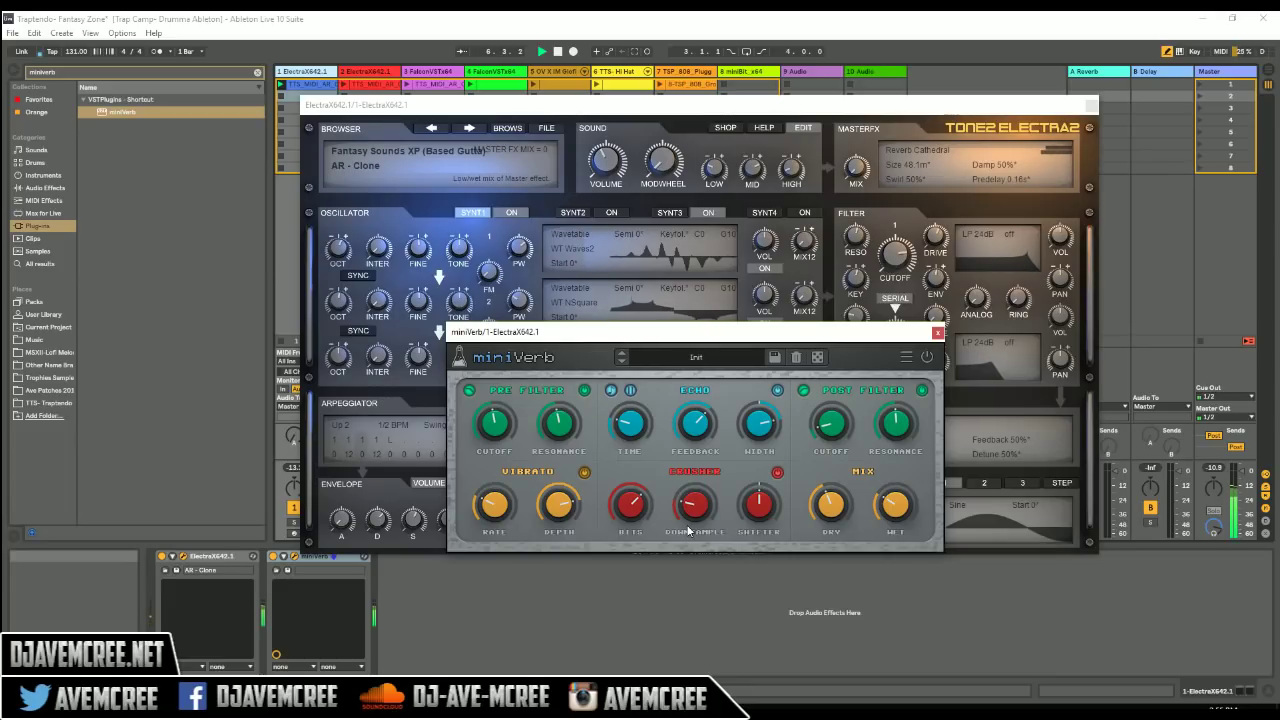
{"action": "key", "text": "space"}
- Load the Crusher preset from miniVerb's factory LoFi presets
{"action": "left_click", "coordinate": [712, 358]}
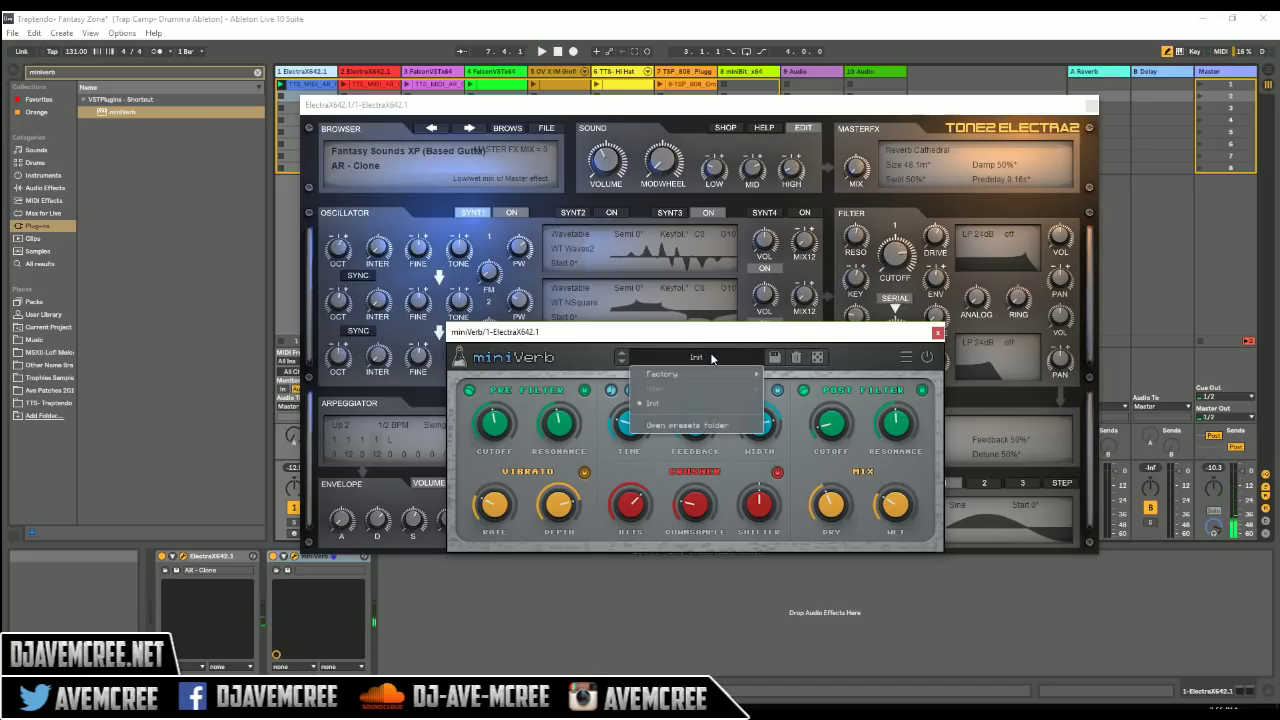
{"action": "mouse_move", "coordinate": [708, 376]}
{"action": "mouse_move", "coordinate": [800, 375]}
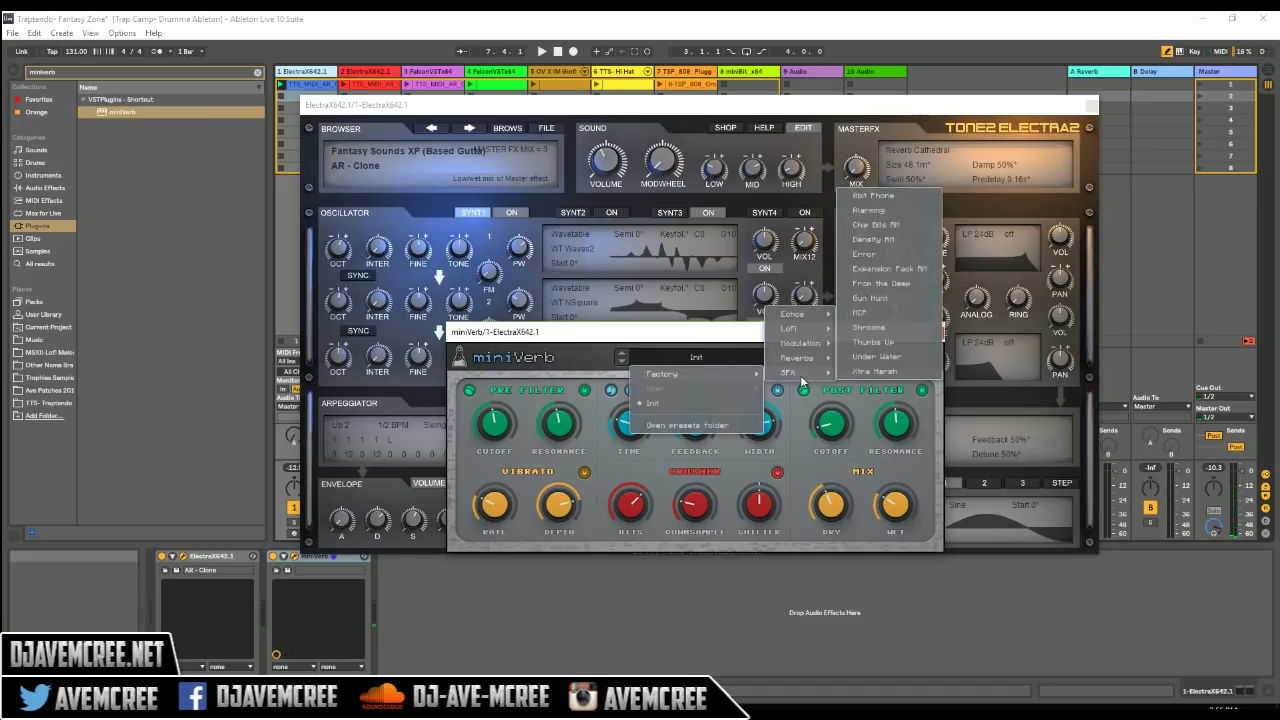
{"action": "mouse_move", "coordinate": [809, 331]}
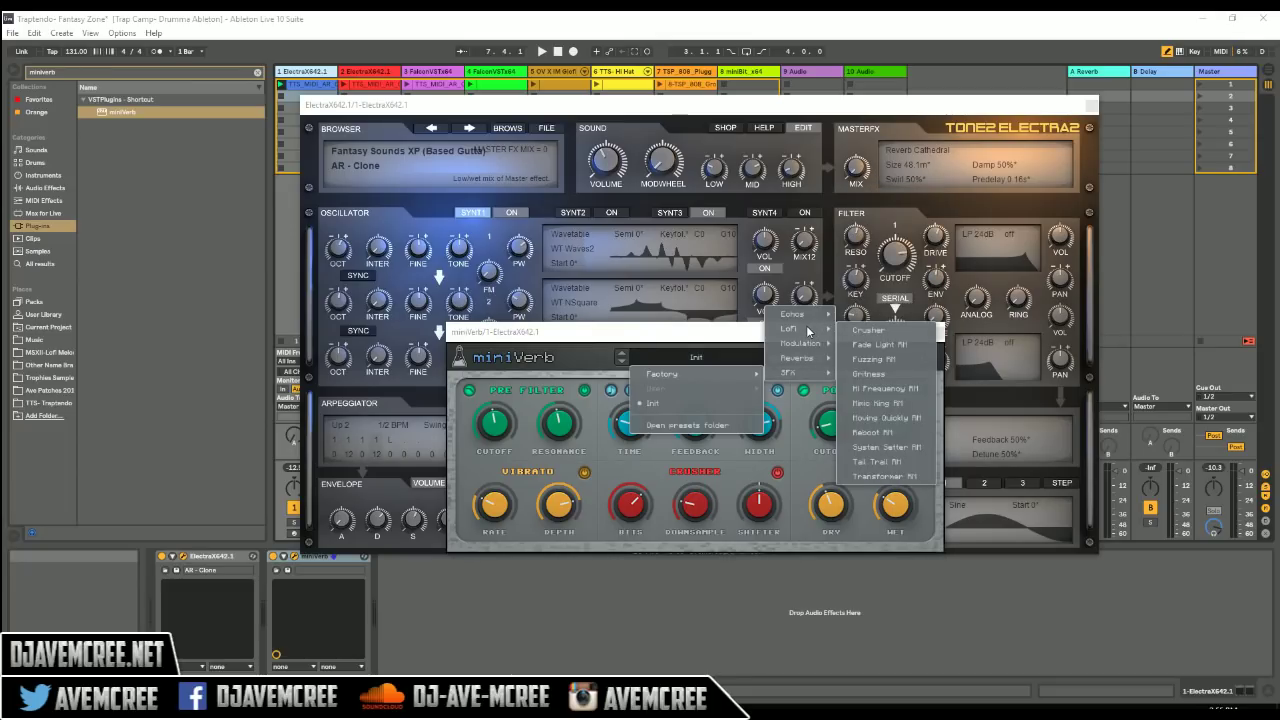
{"action": "left_click", "coordinate": [862, 335]}
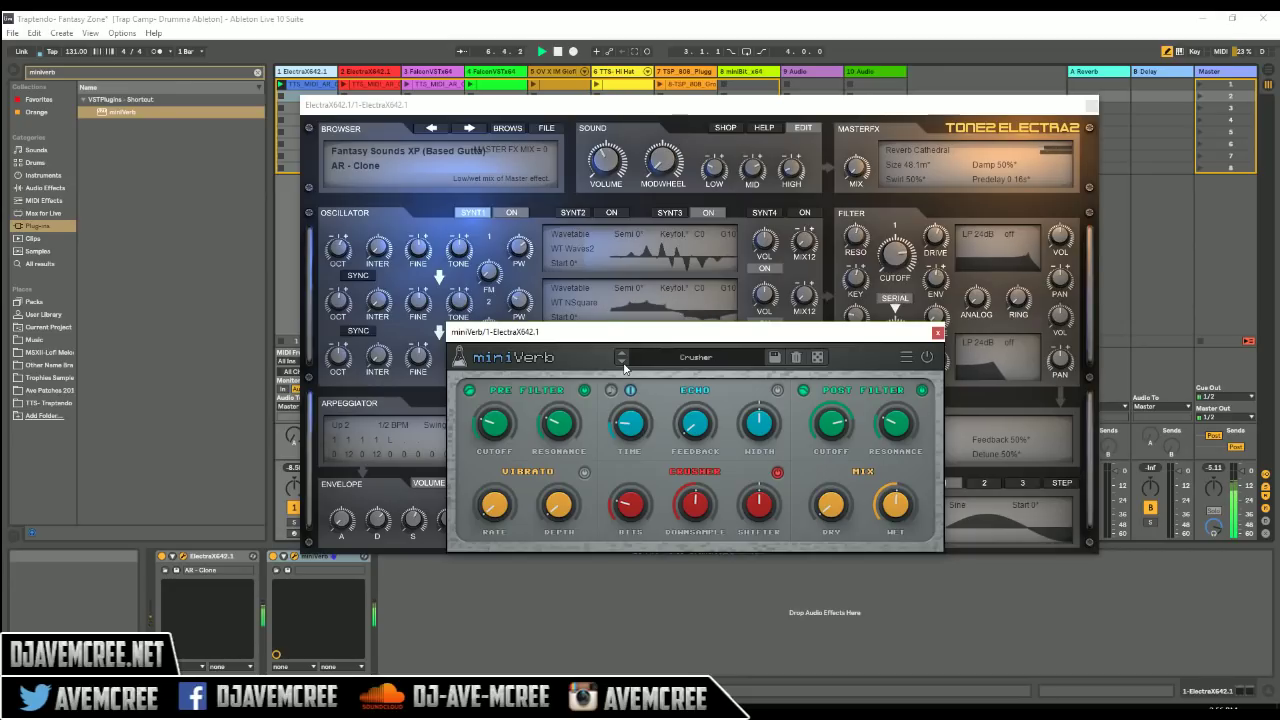
- Audition the LoFi presets after Crusher up to Hi Frequency during playback and reload the Crusher preset
{"action": "left_click", "coordinate": [622, 364]}
{"action": "left_click", "coordinate": [622, 364]}
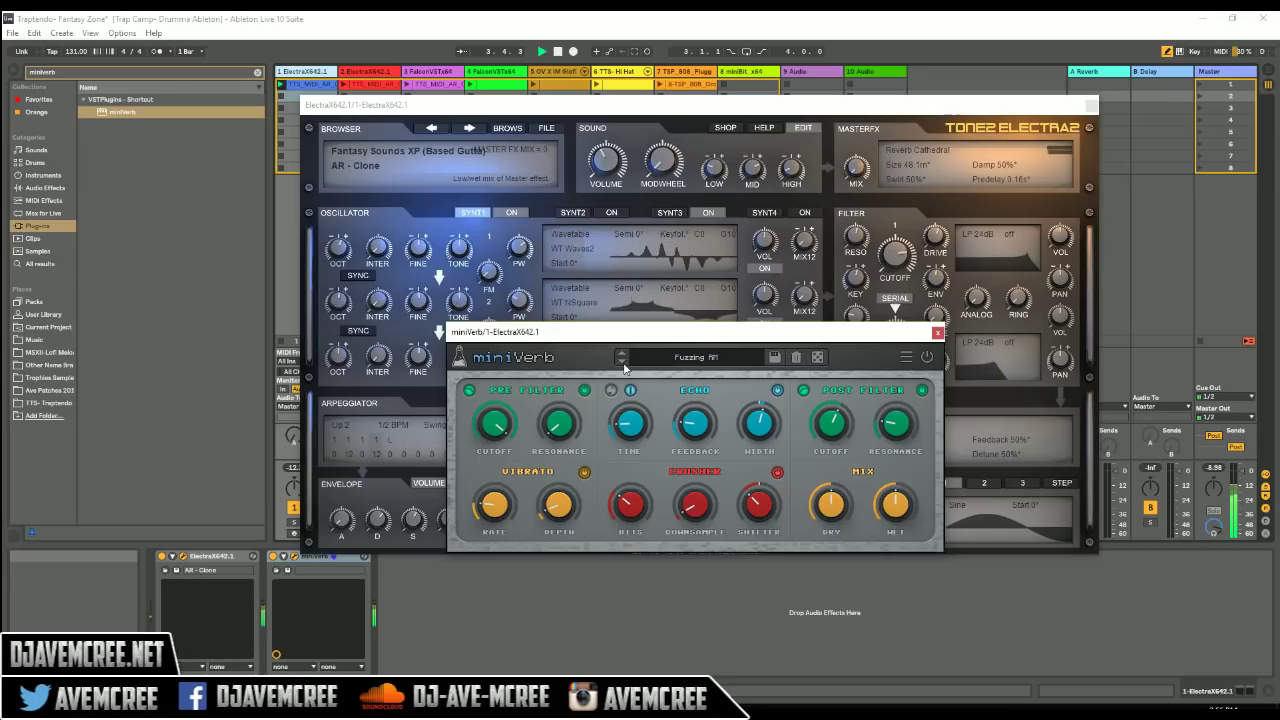
{"action": "left_click", "coordinate": [622, 364]}
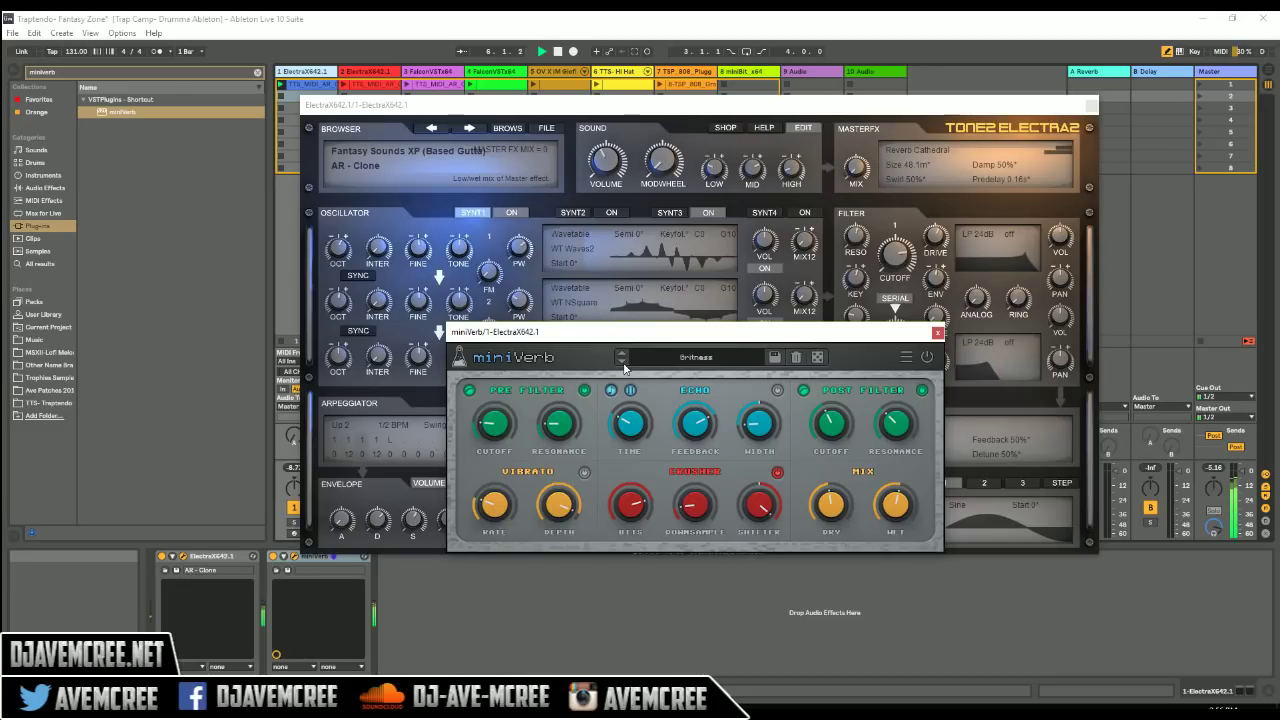
{"action": "left_click", "coordinate": [623, 366]}
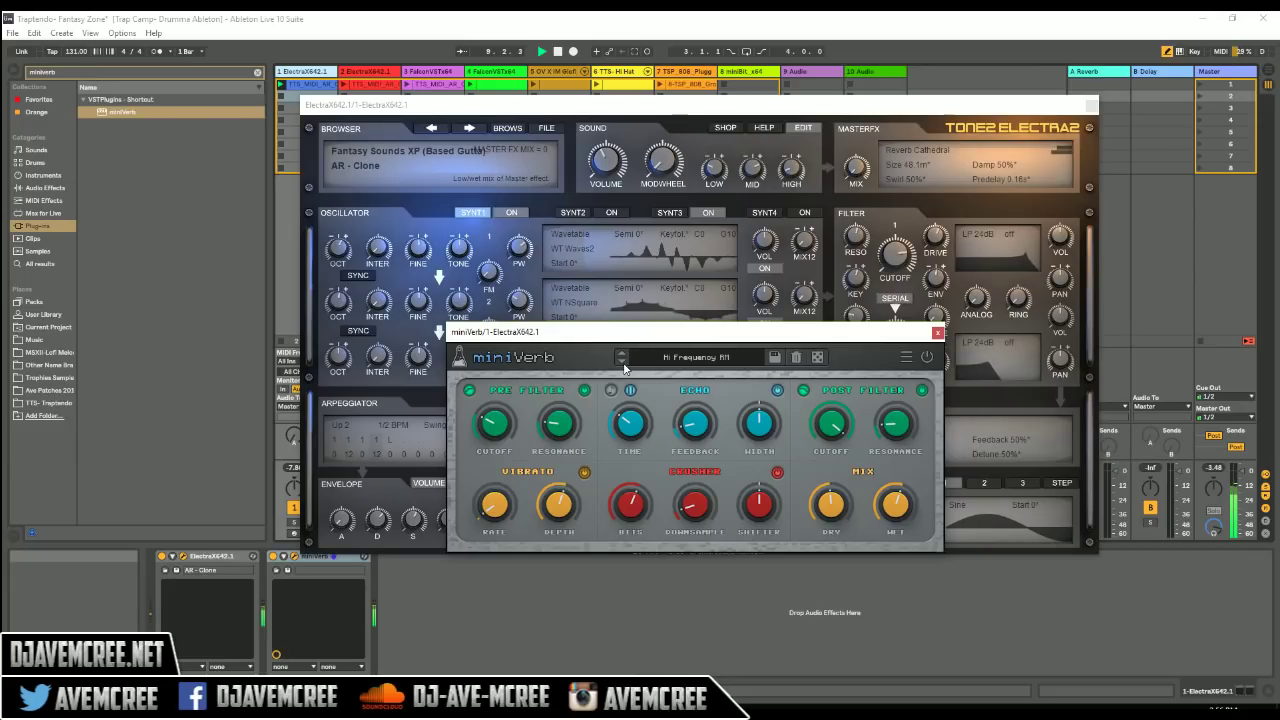
{"action": "left_click", "coordinate": [656, 360]}
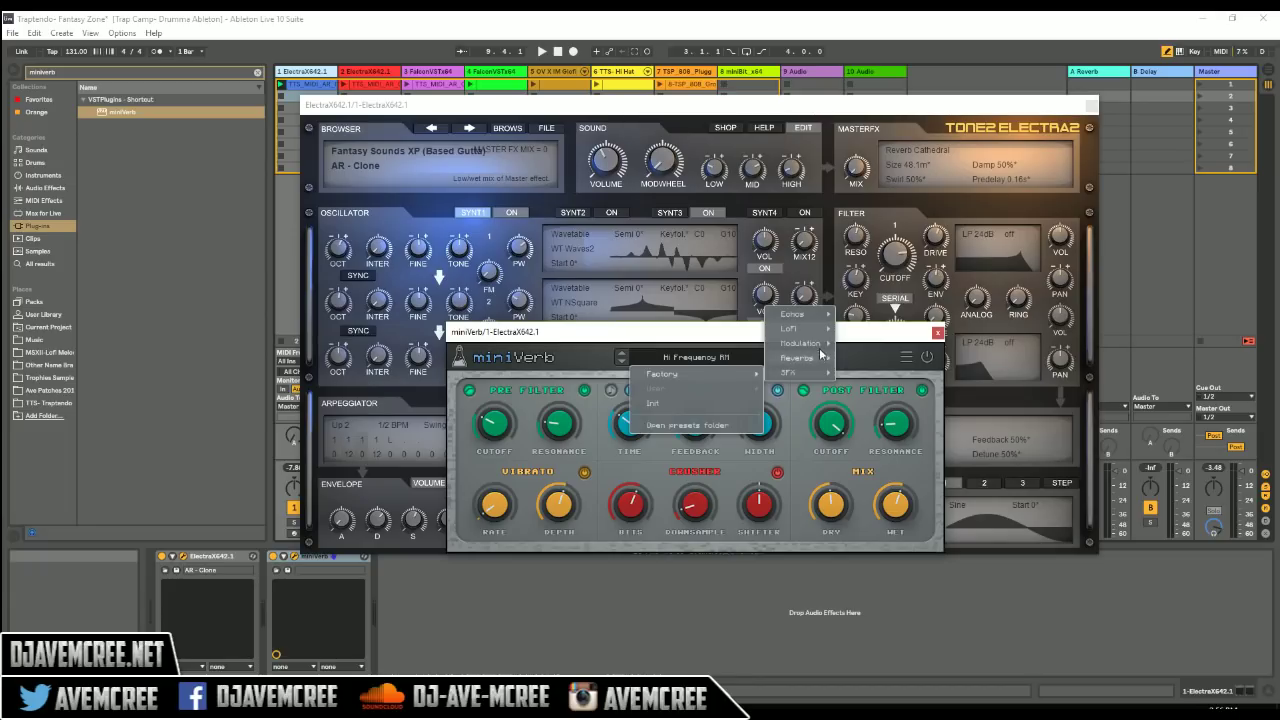
{"action": "left_click", "coordinate": [861, 331]}
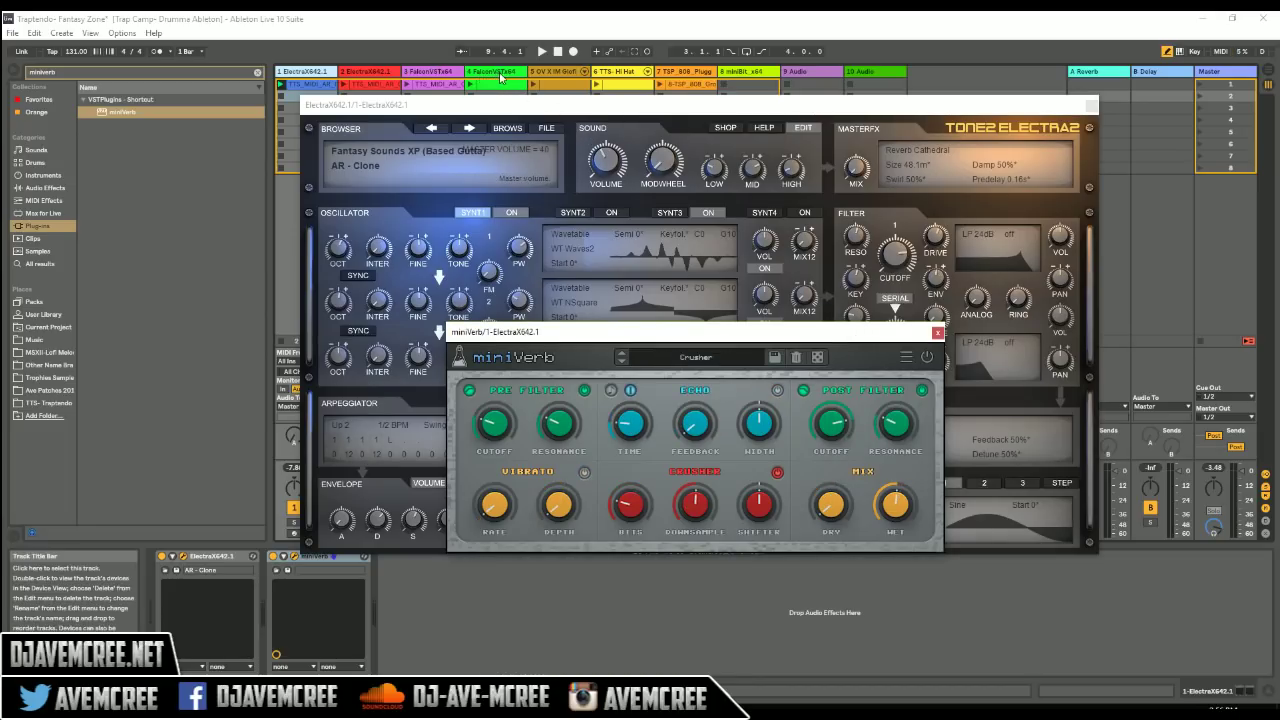
- Switch to the Falcon string ensemble on track 3 and start playback
{"action": "left_click", "coordinate": [501, 75]}
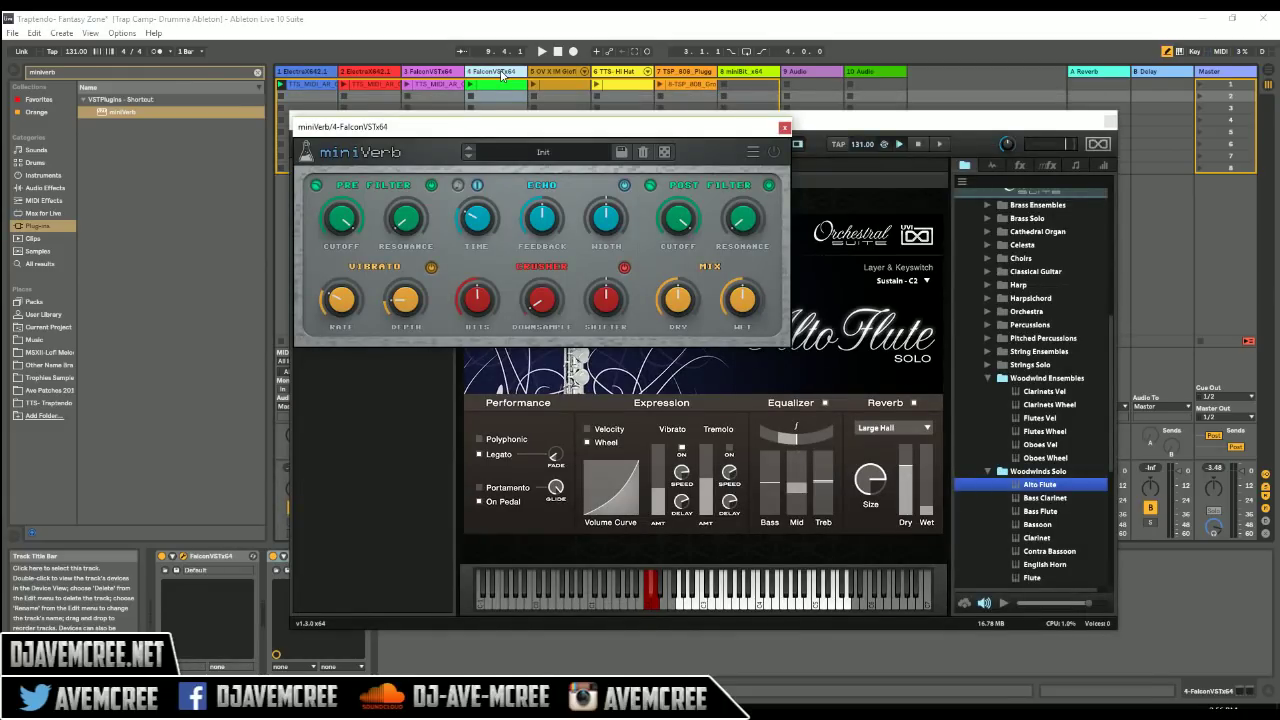
{"action": "key", "text": "Left"}
{"action": "key", "text": "Left"}
{"action": "key", "text": "Left"}
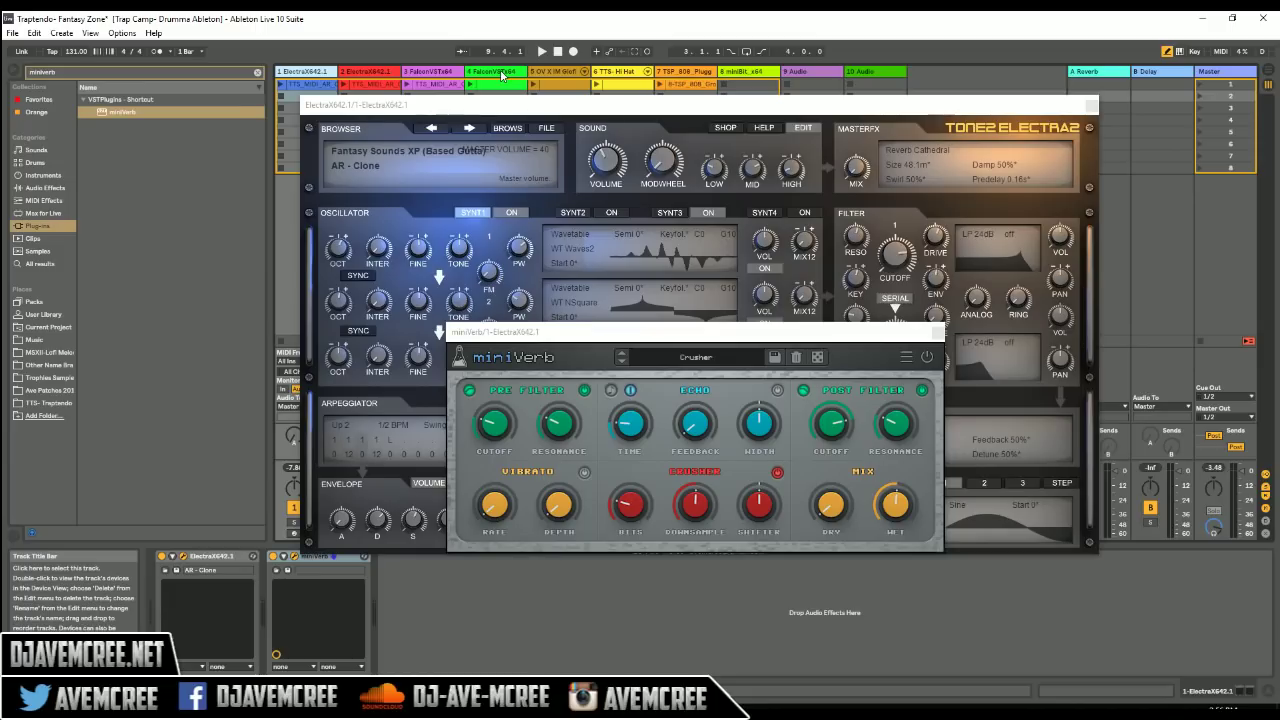
{"action": "key", "text": "Right"}
{"action": "key", "text": "Right"}
{"action": "key", "text": "space"}
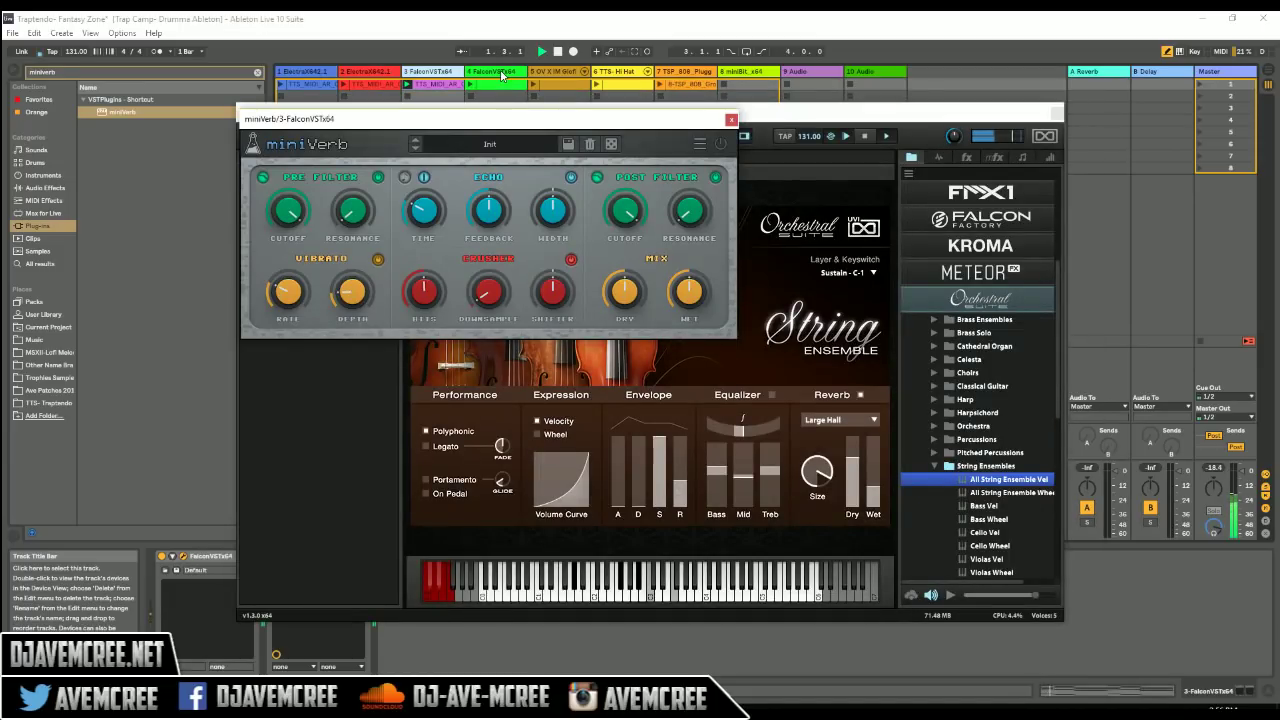
- Move the strings' miniVerb window lower over Falcon and load the first factory Echos preset, bitBullet
{"action": "left_click_drag", "start_coordinate": [450, 123], "coordinate": [650, 297]}
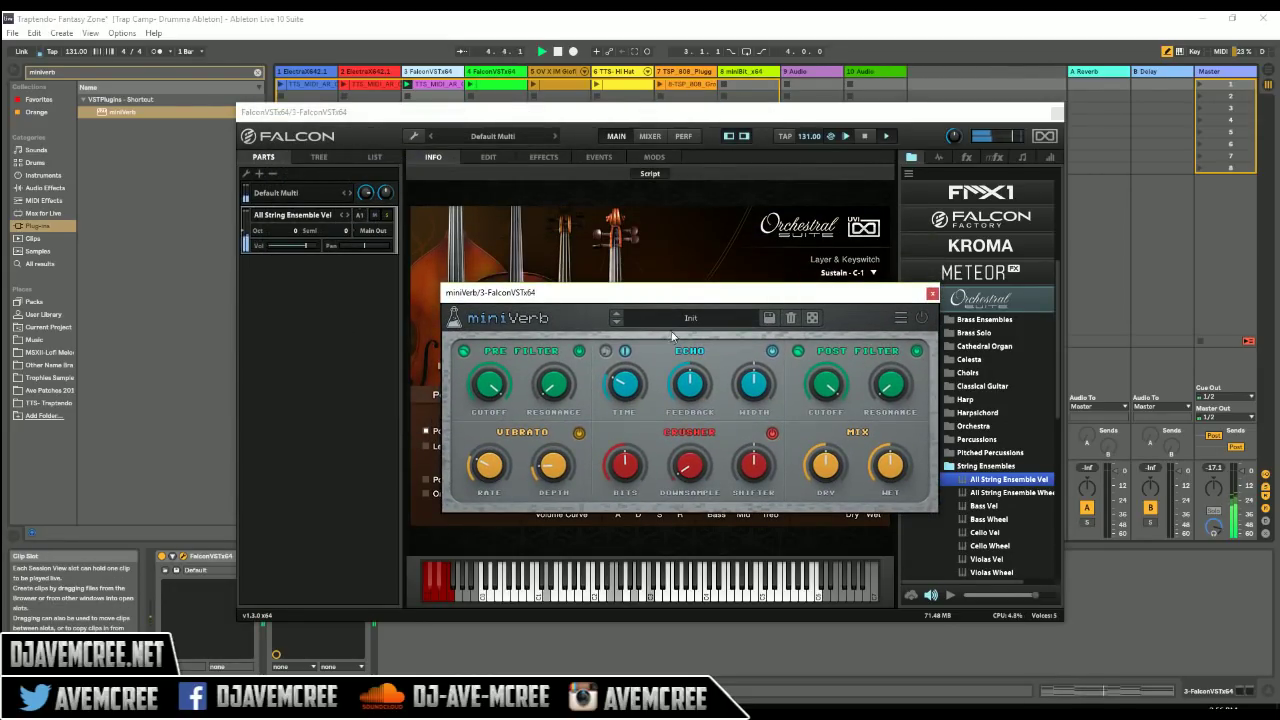
{"action": "left_click", "coordinate": [677, 317]}
{"action": "mouse_move", "coordinate": [673, 334]}
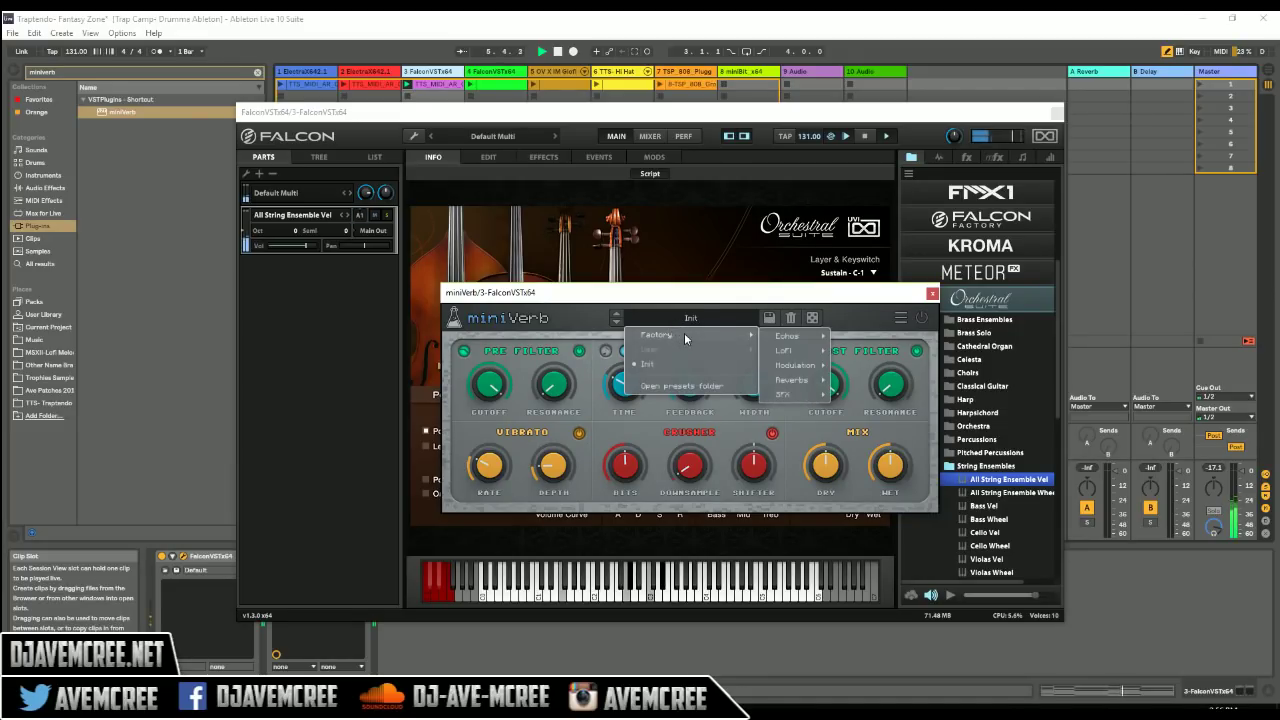
{"action": "mouse_move", "coordinate": [787, 336]}
{"action": "left_click", "coordinate": [864, 337]}
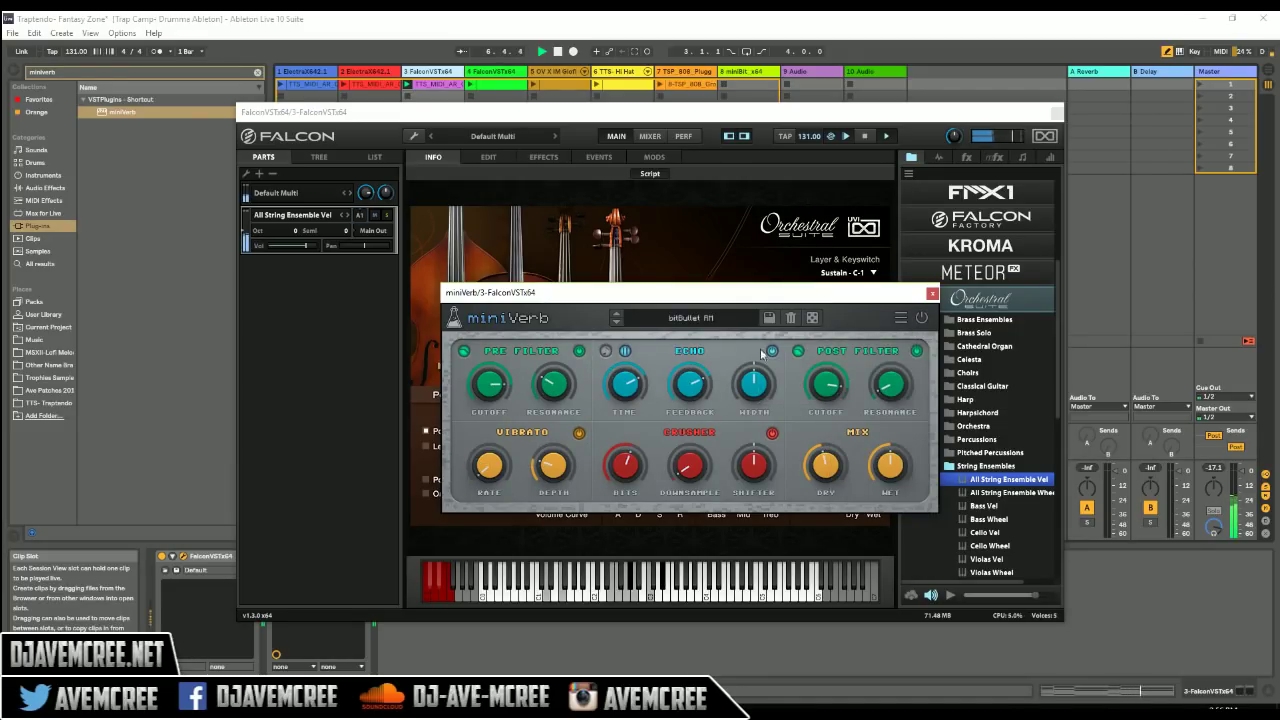
- Step through the strings' echo presets Blades, Coins and Corruption to Duck Tales, listening to each
{"action": "left_click", "coordinate": [615, 323]}
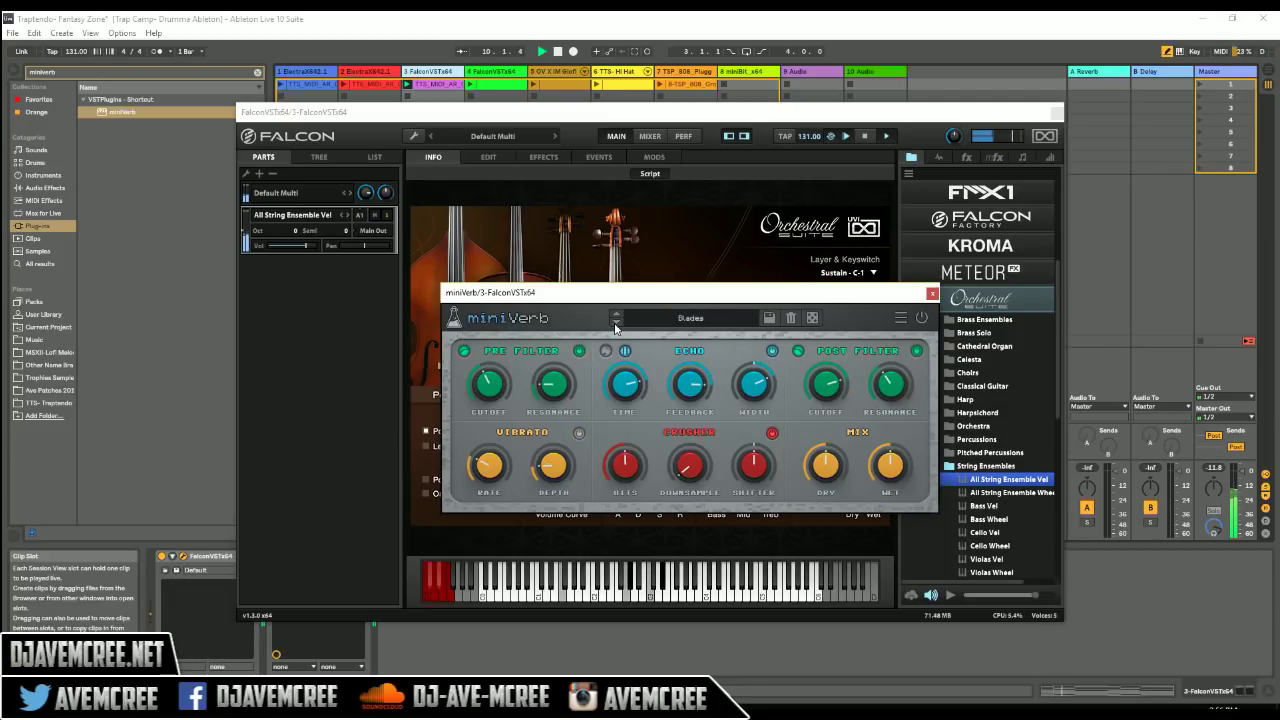
{"action": "left_click", "coordinate": [615, 324]}
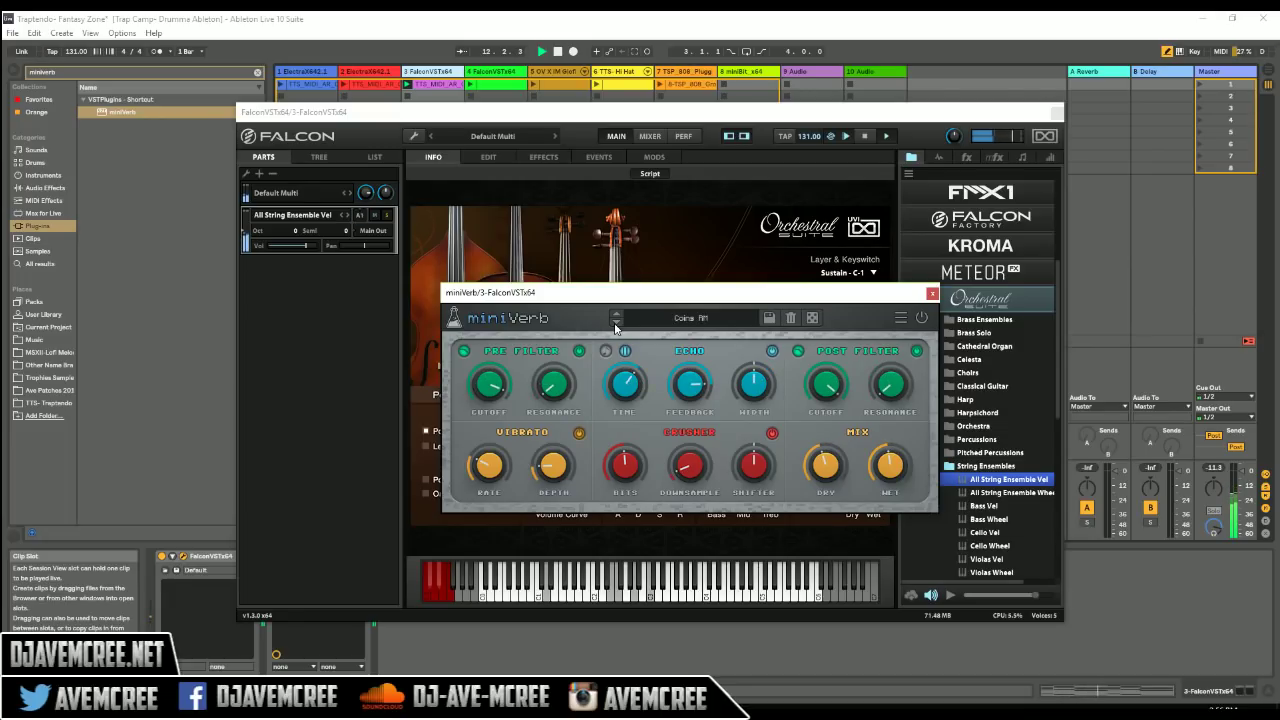
{"action": "left_click", "coordinate": [615, 324]}
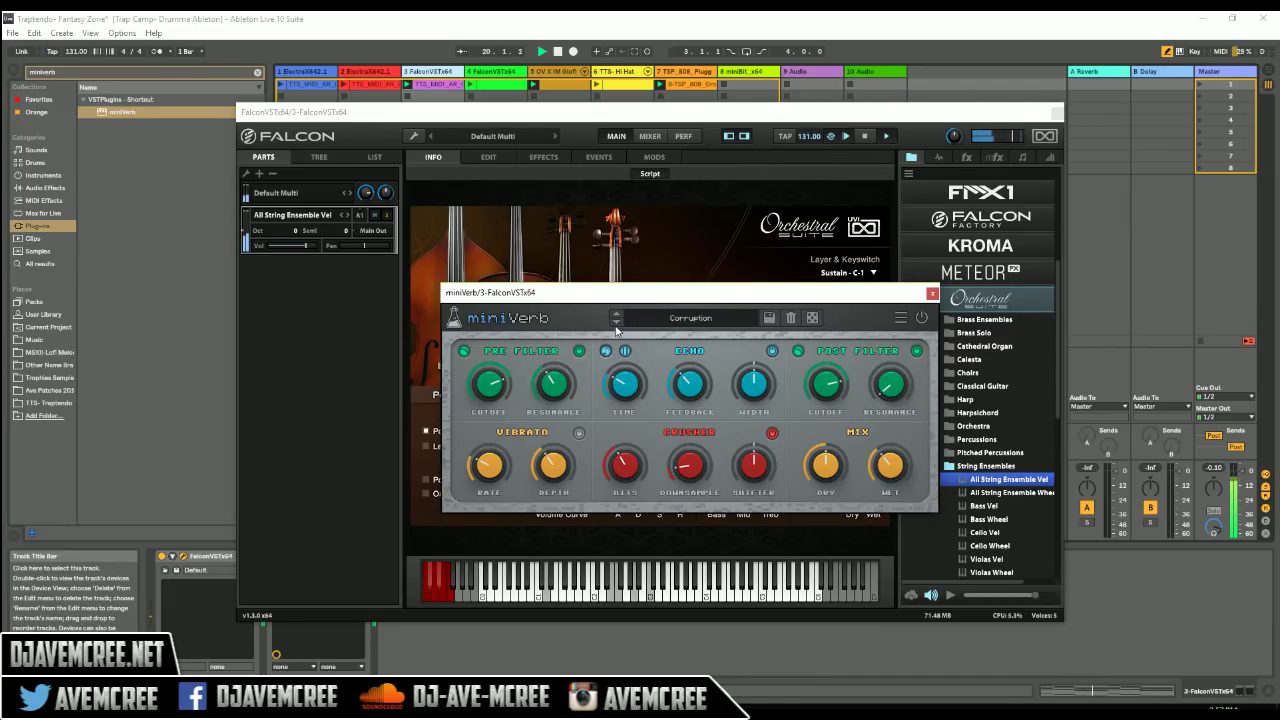
{"action": "left_click", "coordinate": [616, 325]}
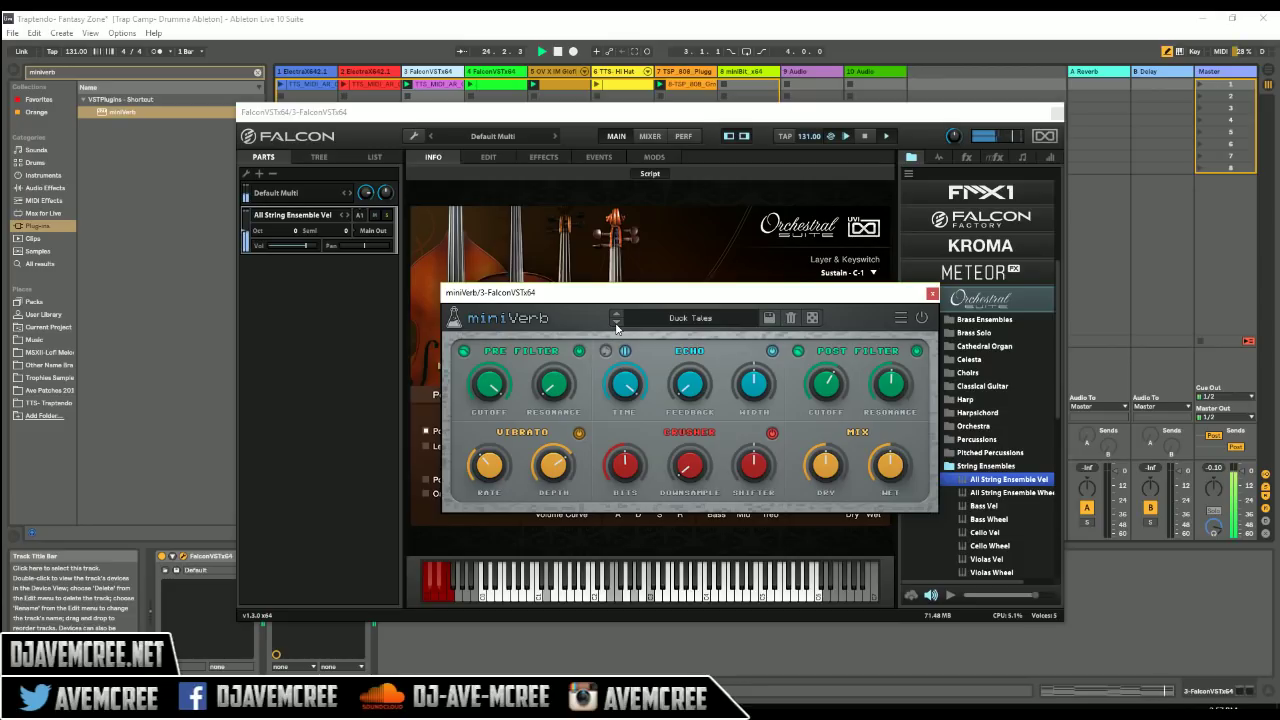
- Return to the ElectraX melody on track 1 and advance its miniVerb preset to Fuzzing during playback
{"action": "key", "text": "Left"}
{"action": "key", "text": "Left"}
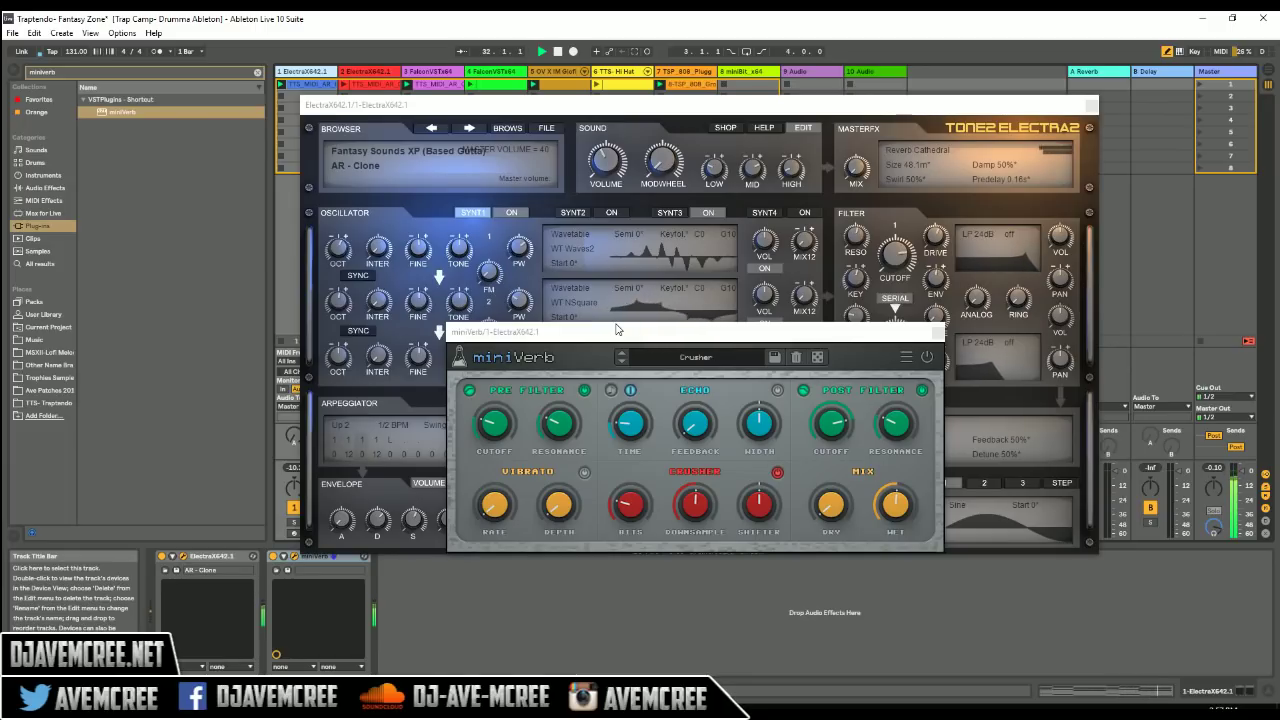
{"action": "key", "text": "Right"}
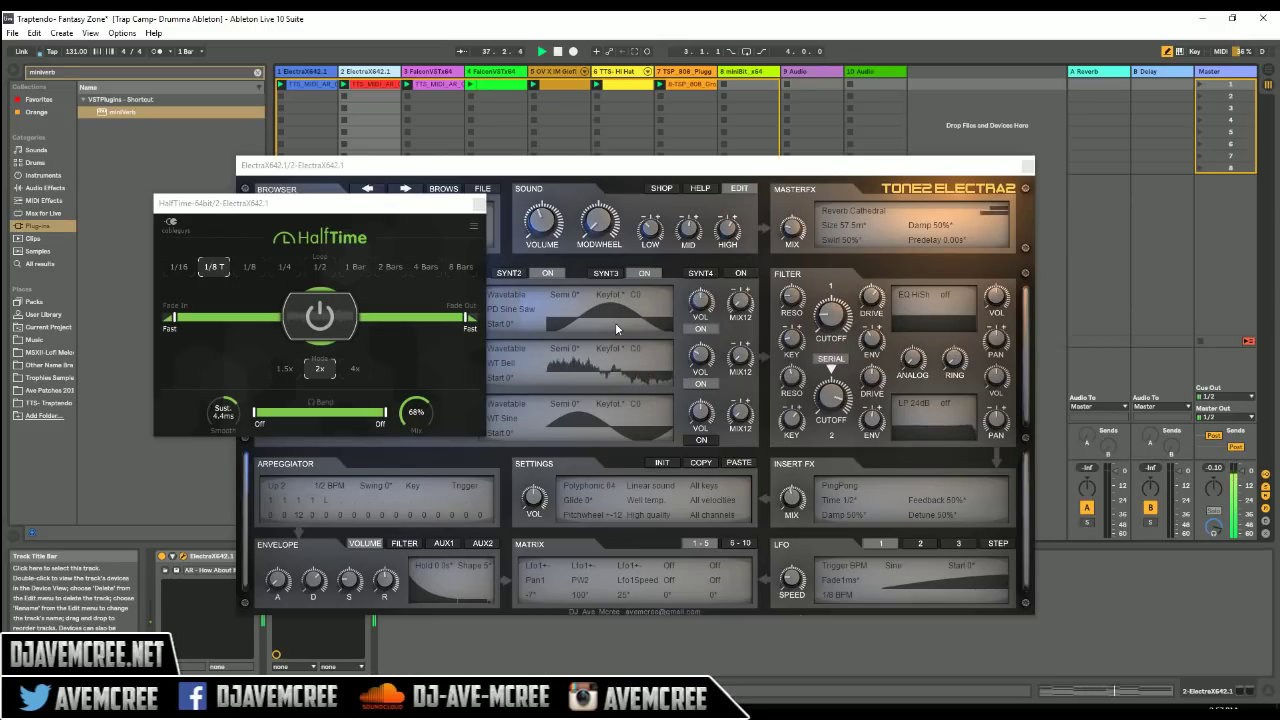
{"action": "key", "text": "Left"}
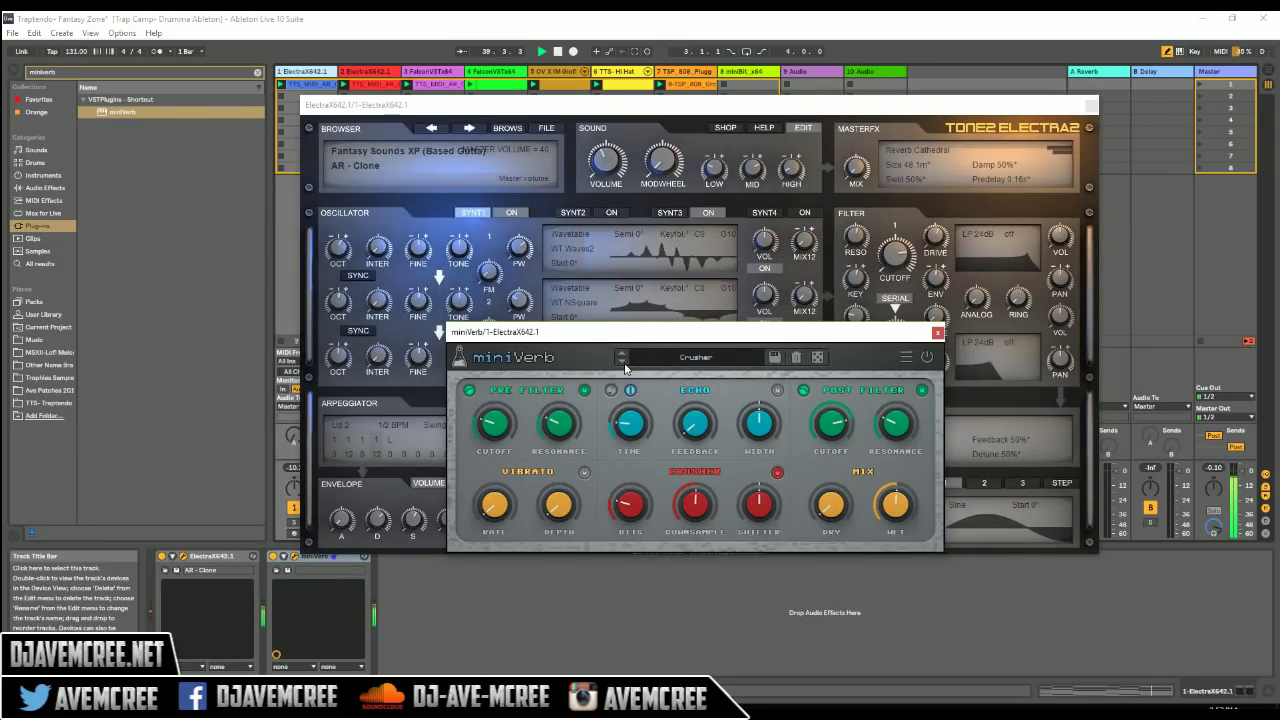
{"action": "left_click", "coordinate": [622, 362]}
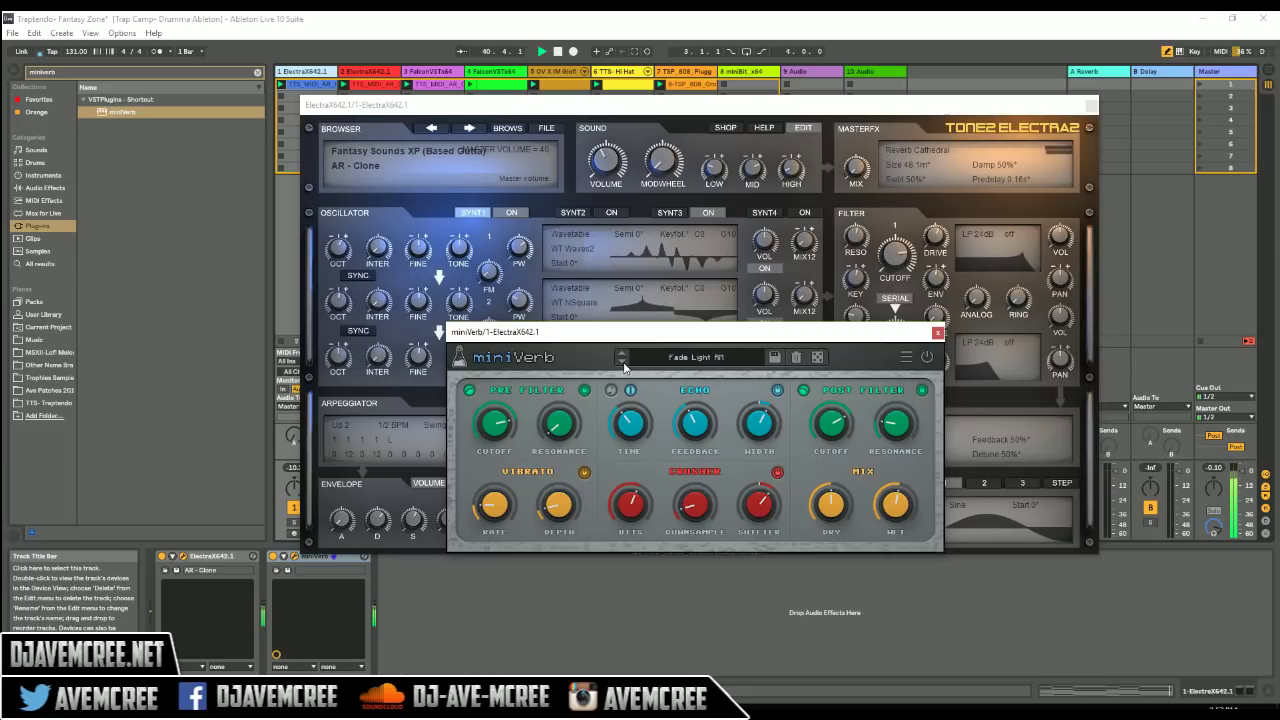
{"action": "left_click", "coordinate": [622, 362]}
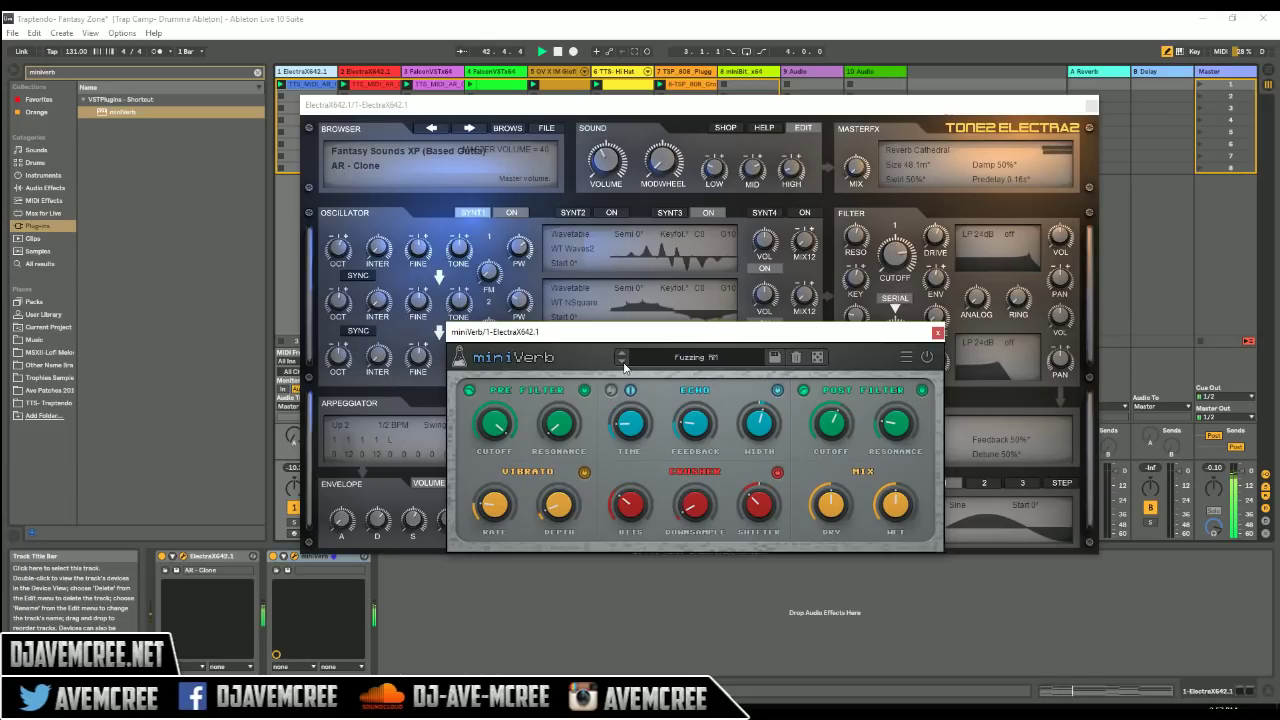
- Advance the ElectraX melody's miniVerb preset to Gritness, and look across the tracks as far as the drum kit on track 5 and back
{"action": "left_click", "coordinate": [624, 365]}
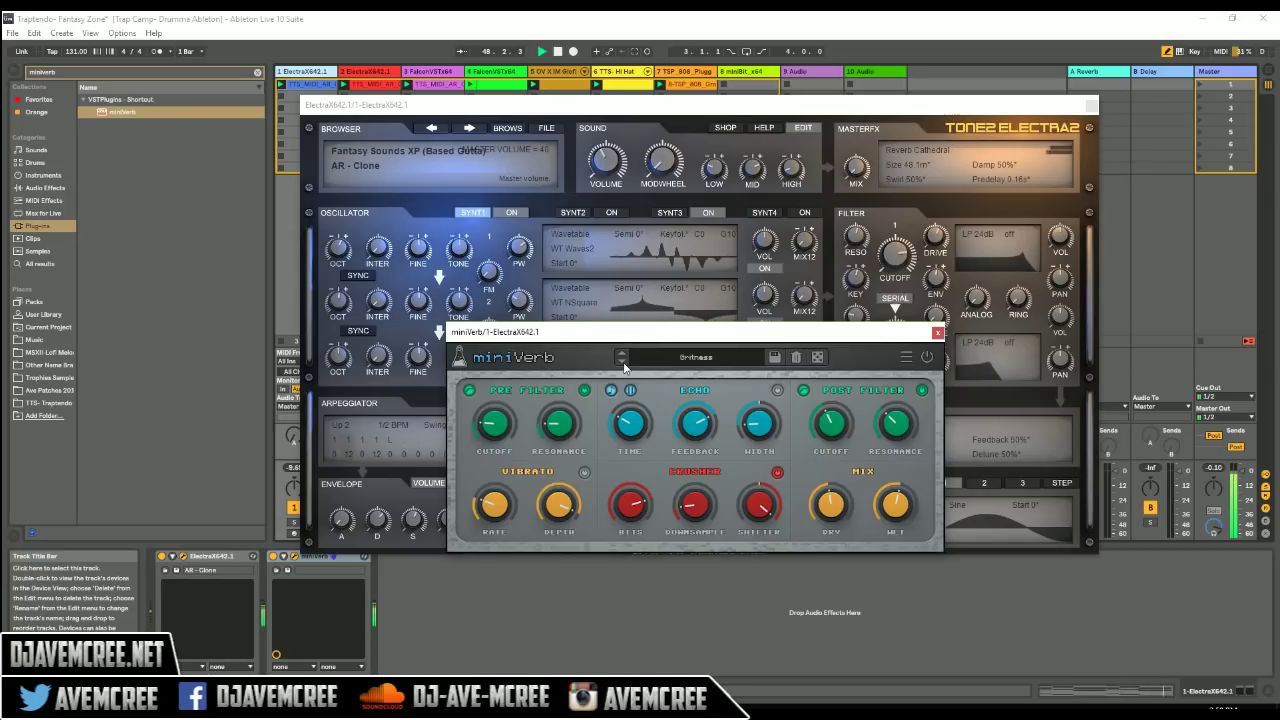
{"action": "key", "text": "Right"}
{"action": "key", "text": "Right"}
{"action": "key", "text": "Right"}
{"action": "key", "text": "Right"}
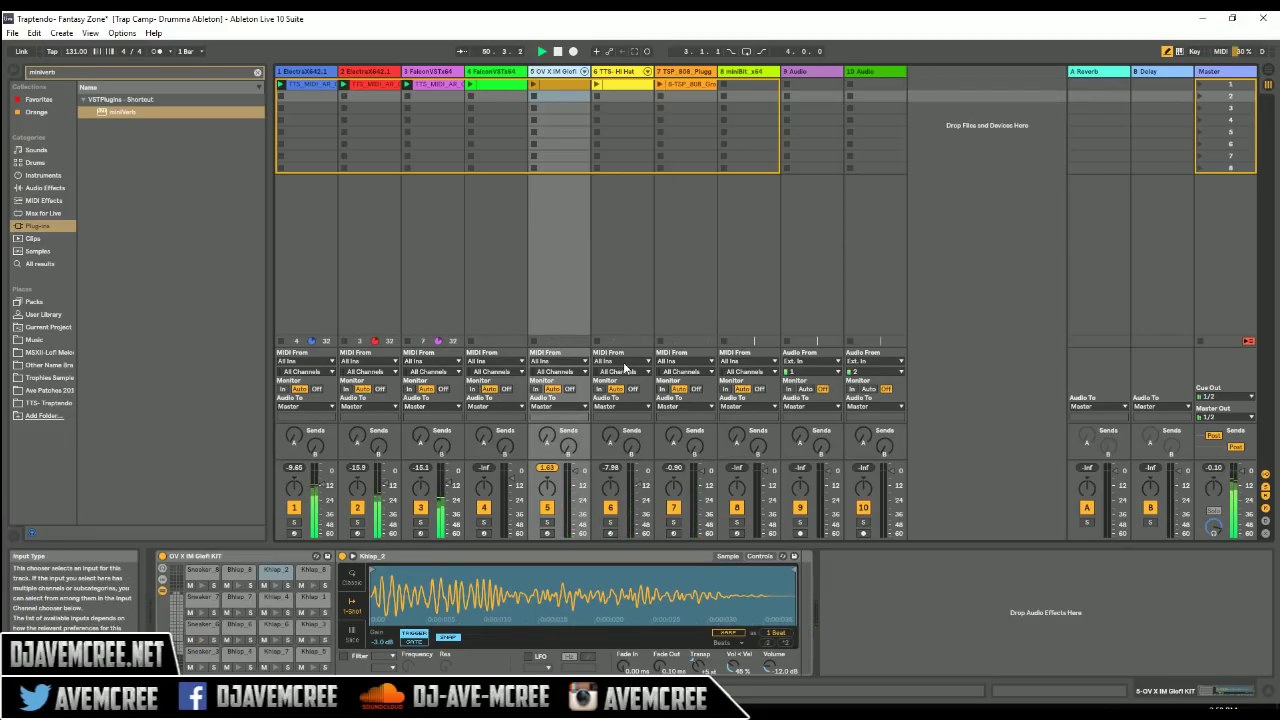
{"action": "key", "text": "Left"}
{"action": "key", "text": "Left"}
{"action": "key", "text": "Left"}
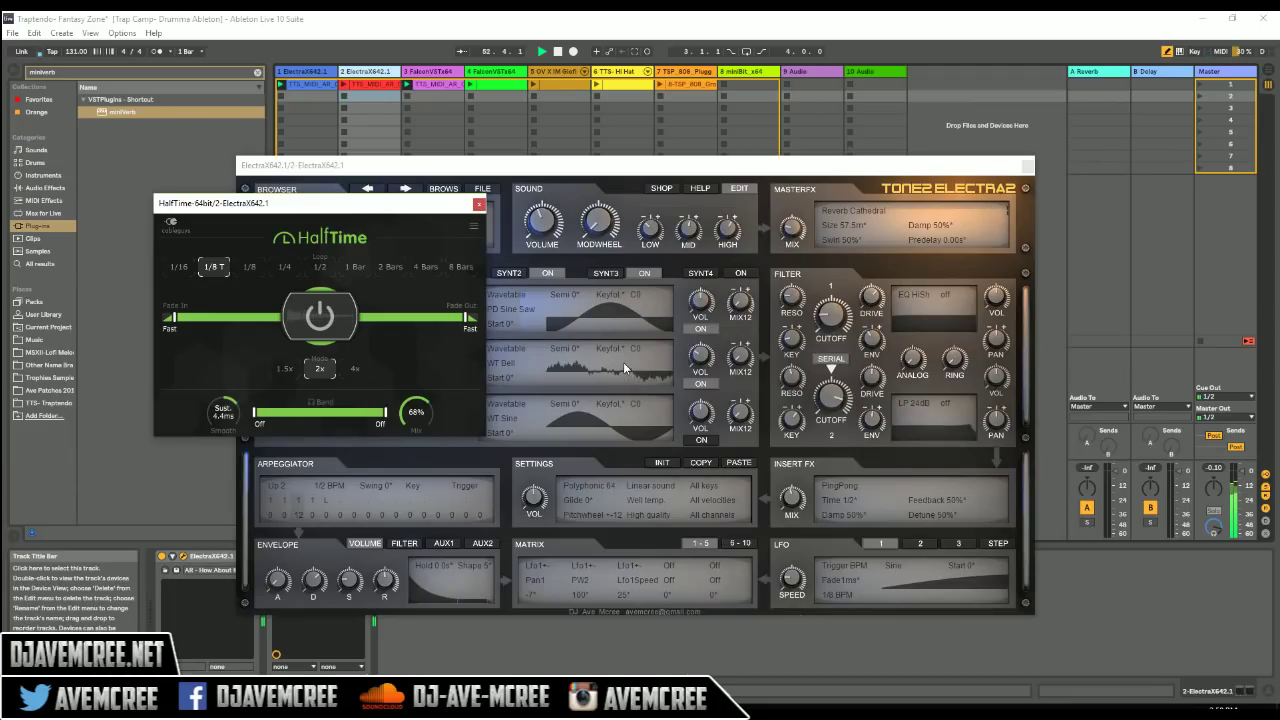
{"action": "key", "text": "Left"}
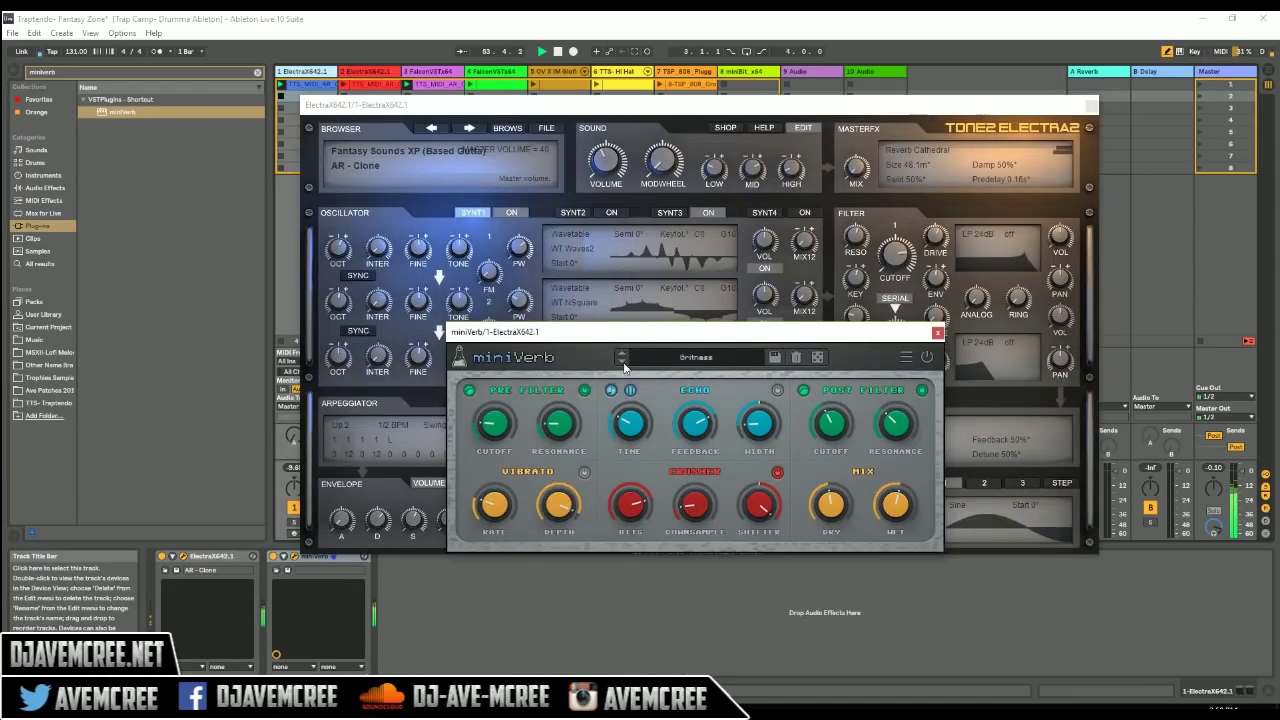
- Switch to the Falcon strings on track 3 and audition miniVerb presets Legend, Prolong AM, Reaction AM and Running, ending on Speed Wobble
{"action": "key", "text": "Right"}
{"action": "key", "text": "Right"}
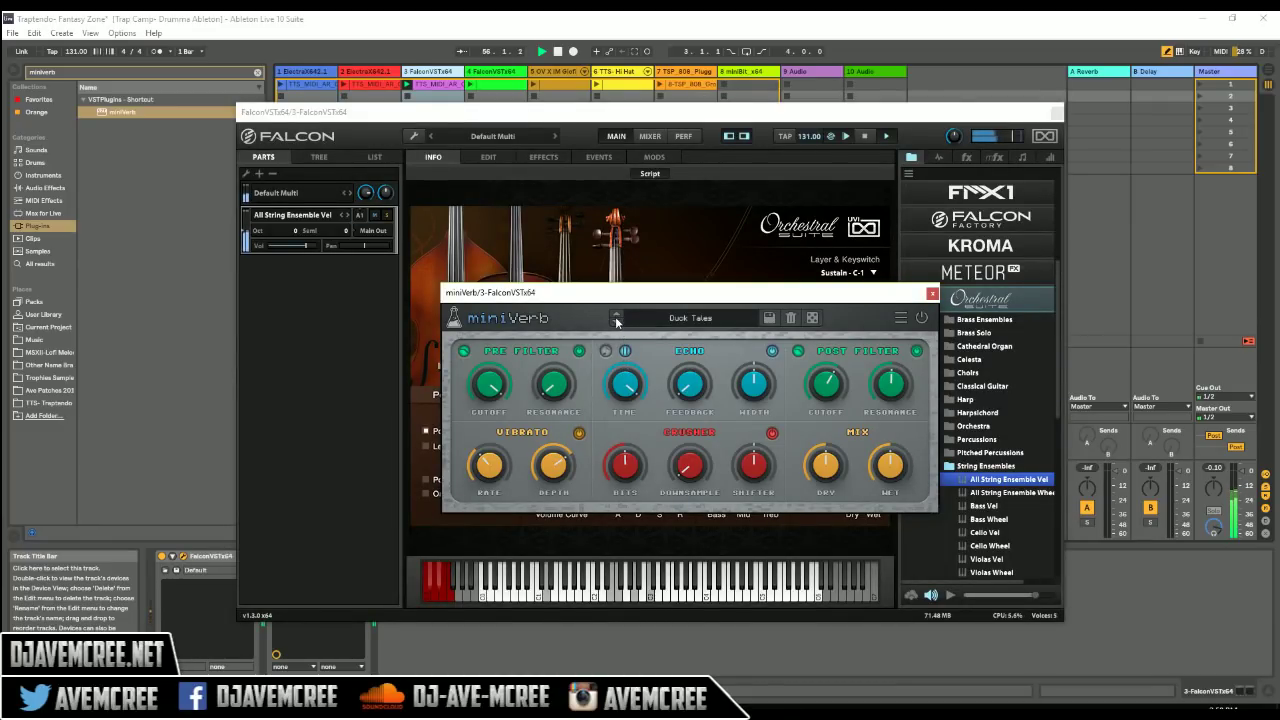
{"action": "left_click", "coordinate": [617, 325]}
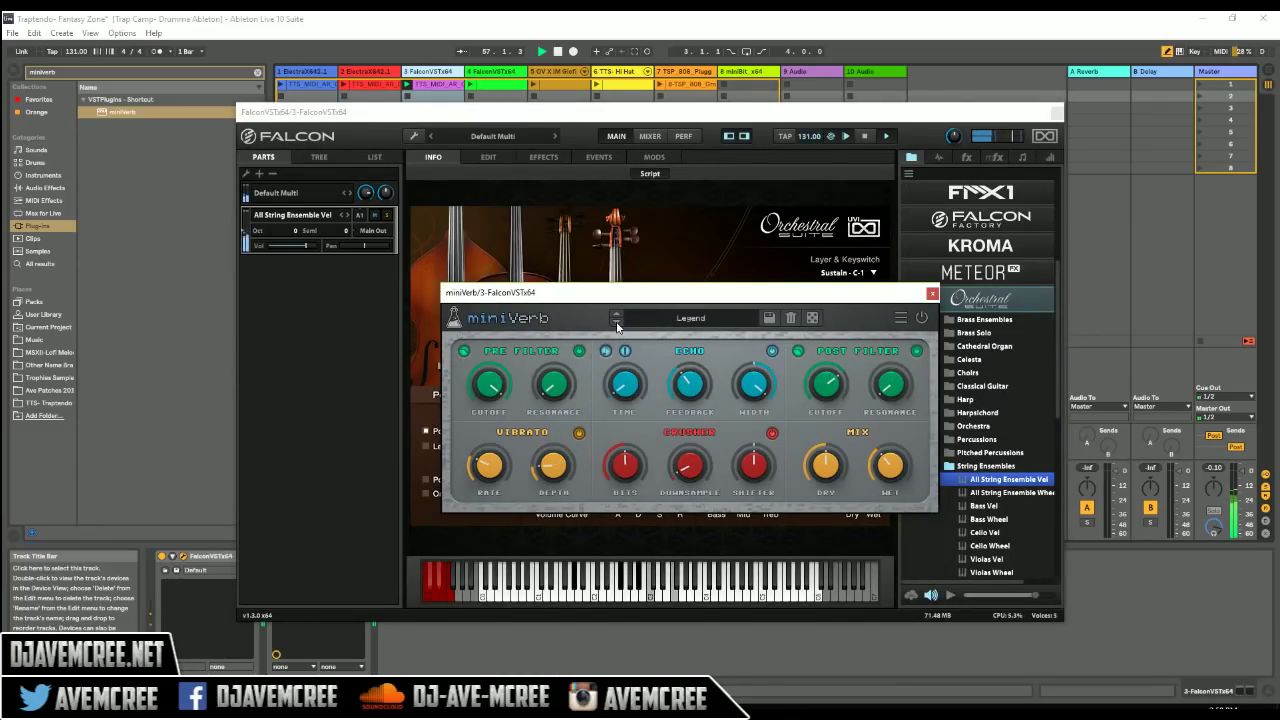
{"action": "left_click", "coordinate": [617, 325]}
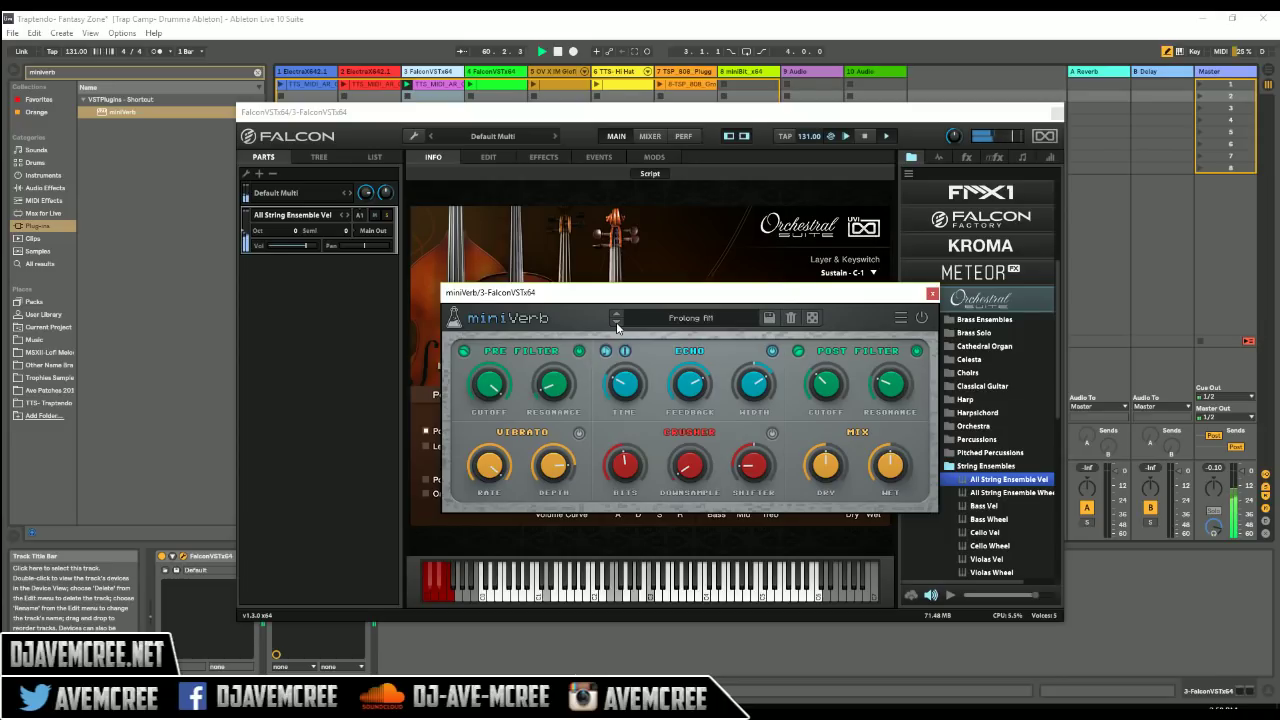
{"action": "left_click", "coordinate": [617, 325]}
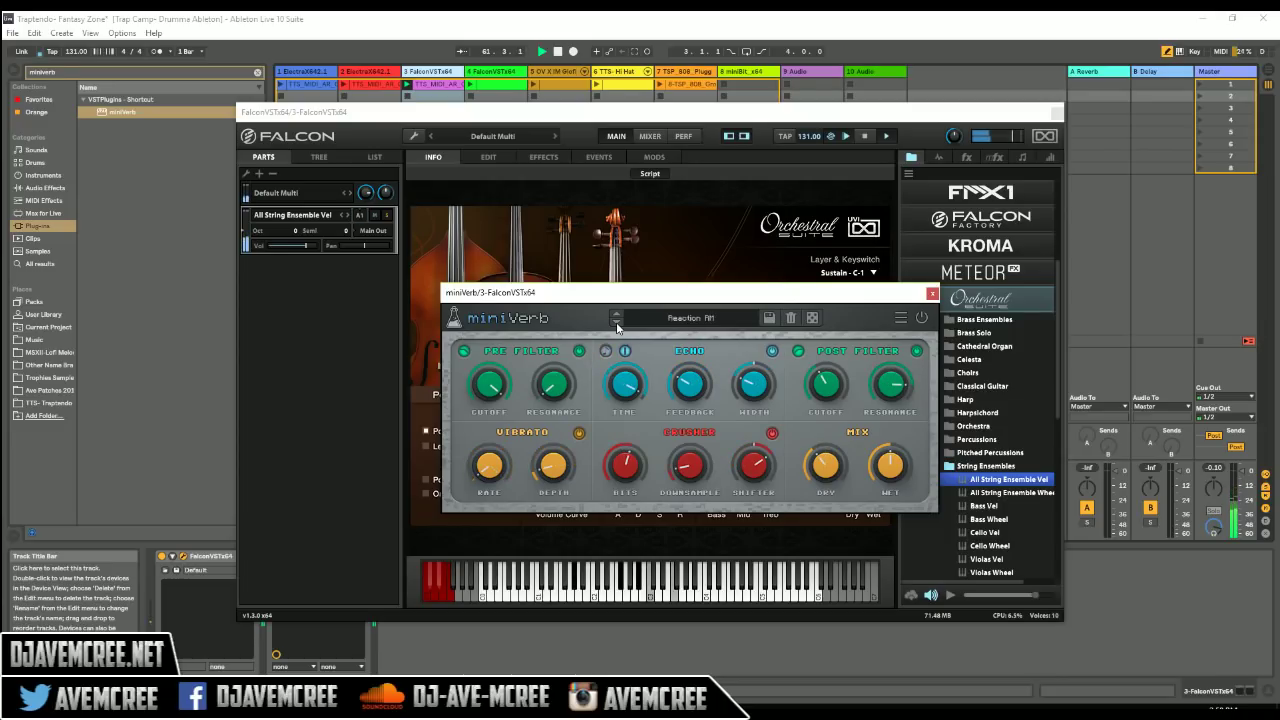
{"action": "left_click", "coordinate": [617, 325]}
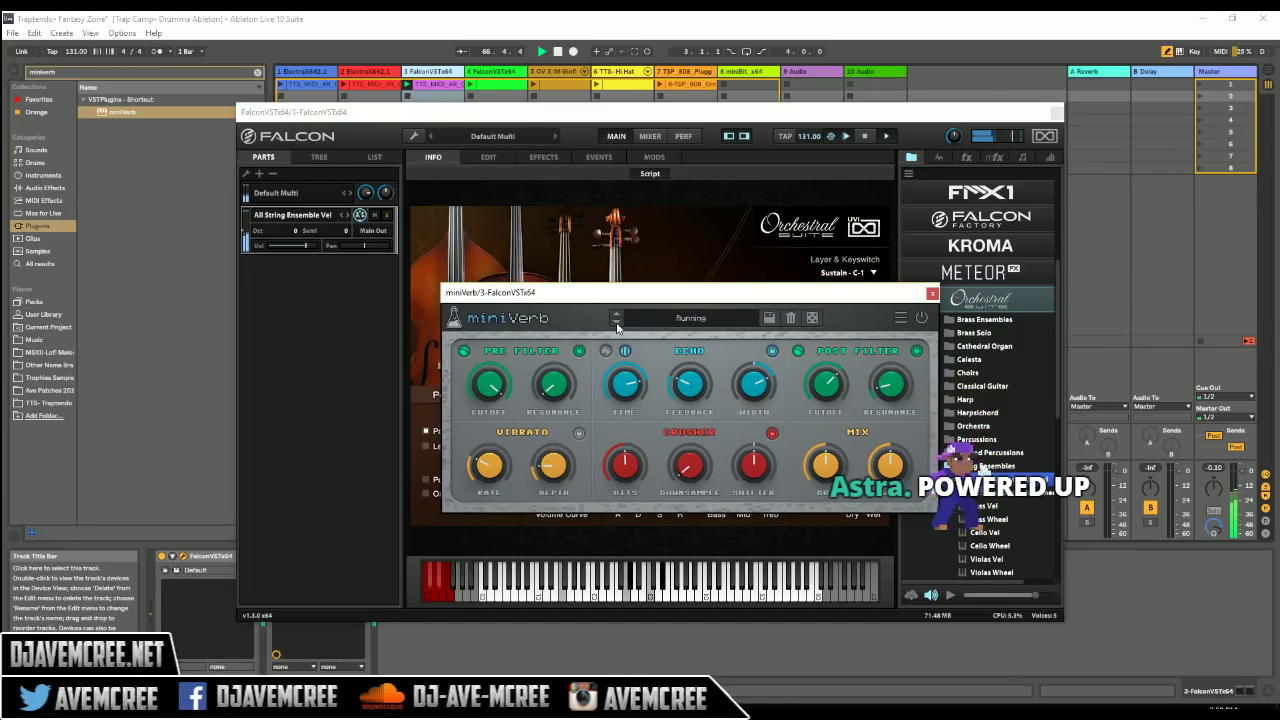
{"action": "left_click", "coordinate": [617, 323]}
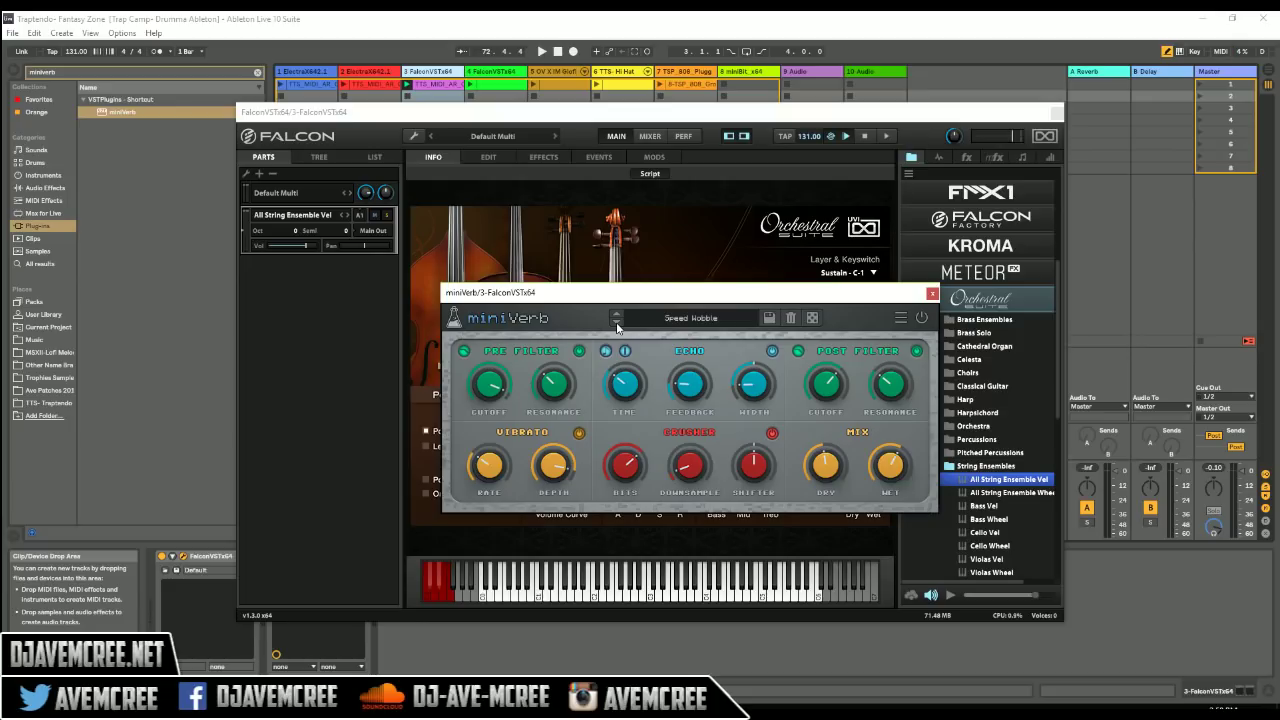
- Bring Falcon's string ensemble window to the front, and return to the ElectraX melody on track 1
{"action": "left_click", "coordinate": [654, 119]}
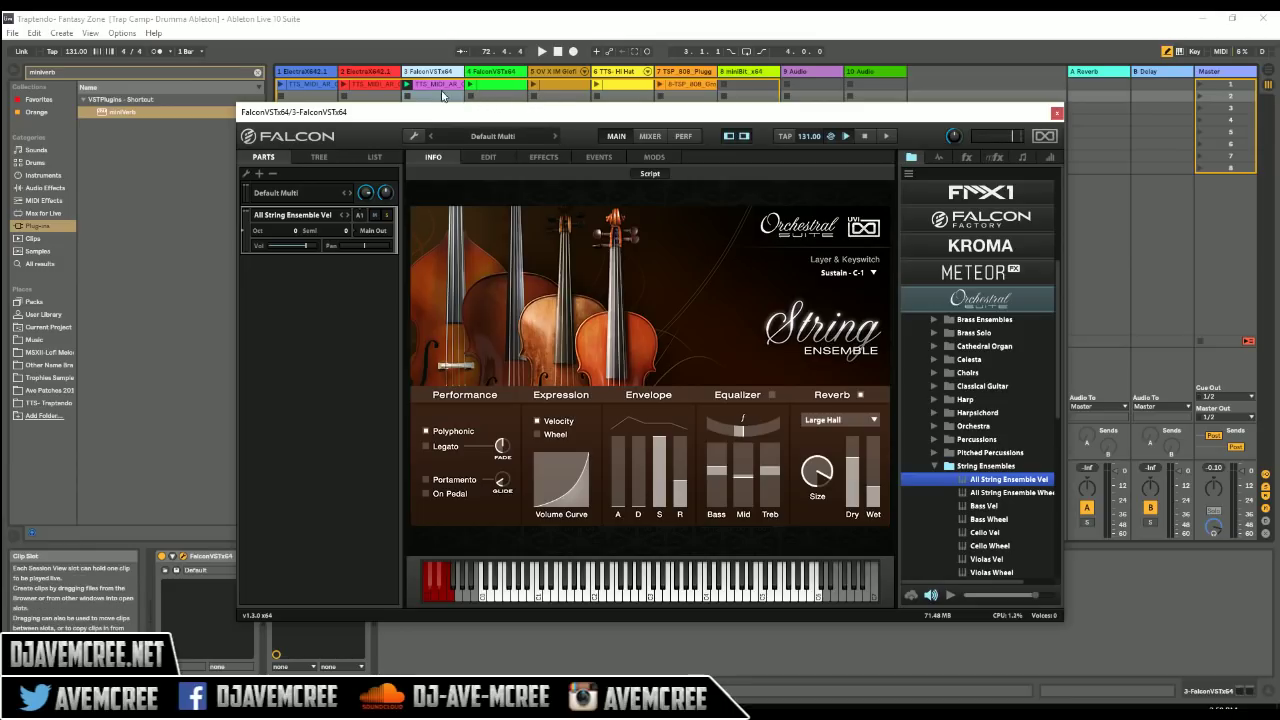
{"action": "left_click", "coordinate": [313, 75]}
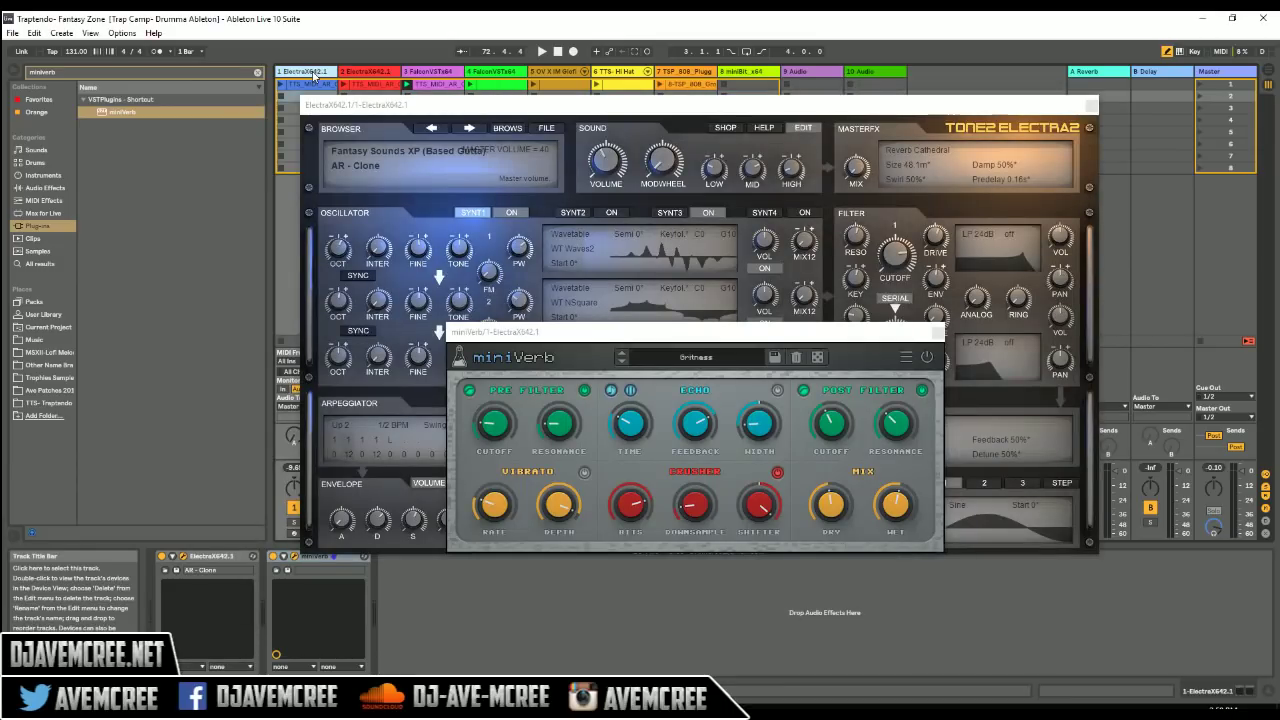